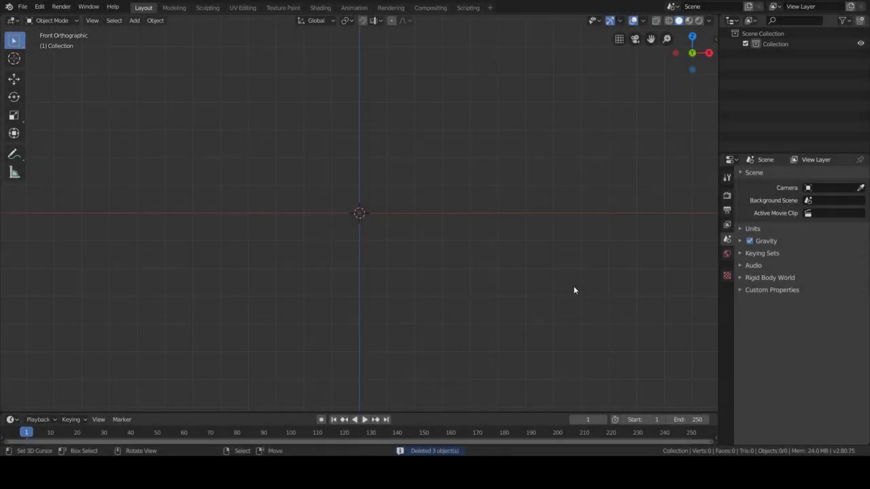
Step: Load the fire flower picture from the Desktop as a front-facing reference image
key("shift+a")
left_click(619, 359)
left_click(38, 73)
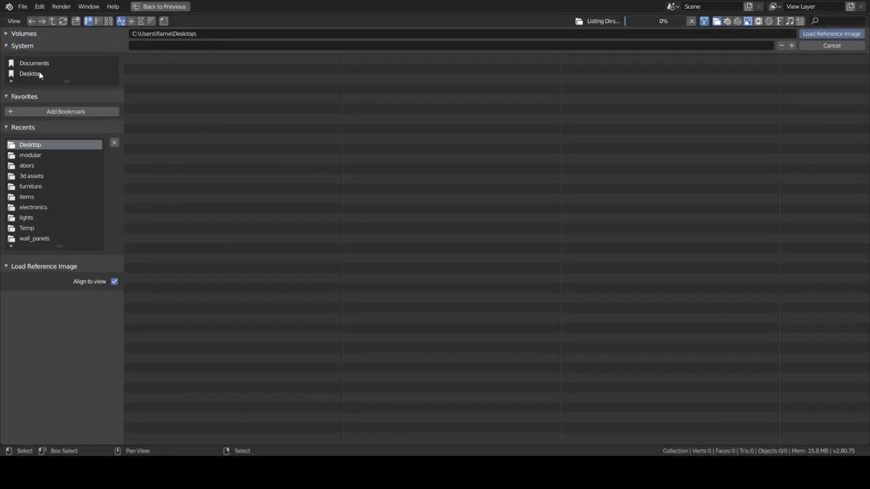
left_click(830, 37)
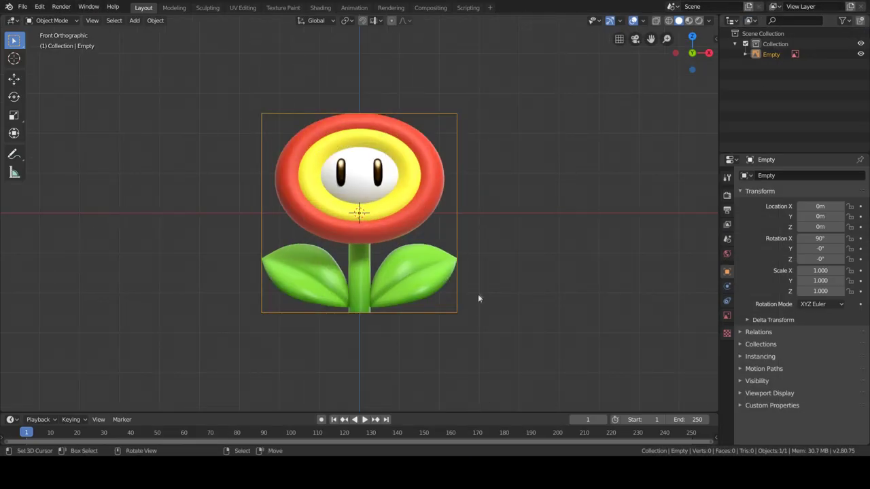
key("shift+a")
Step: Add a plane, reduce it to a single edge, and switch to front view
left_click(545, 189)
mouse_move(544, 189)
middle_mouse_down()
mouse_move(376, 228)
mouse_move(353, 218)
middle_mouse_up()
key("Tab")
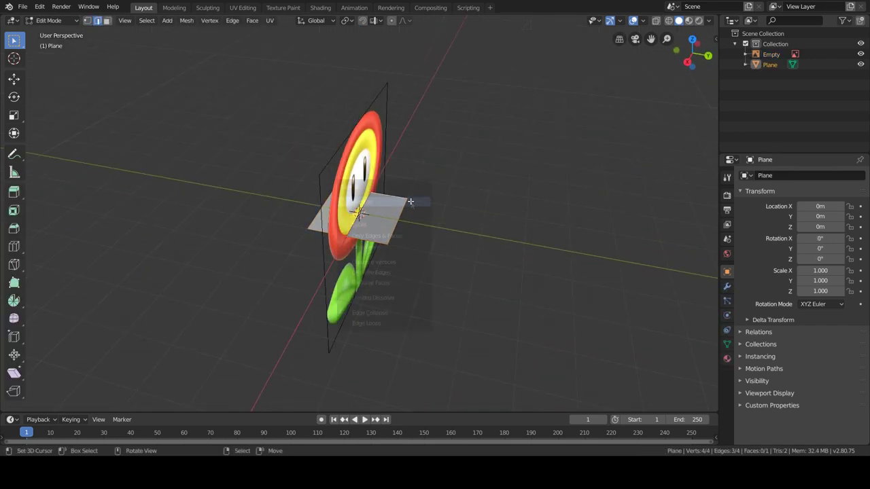
left_click(399, 202)
key("KP_1")
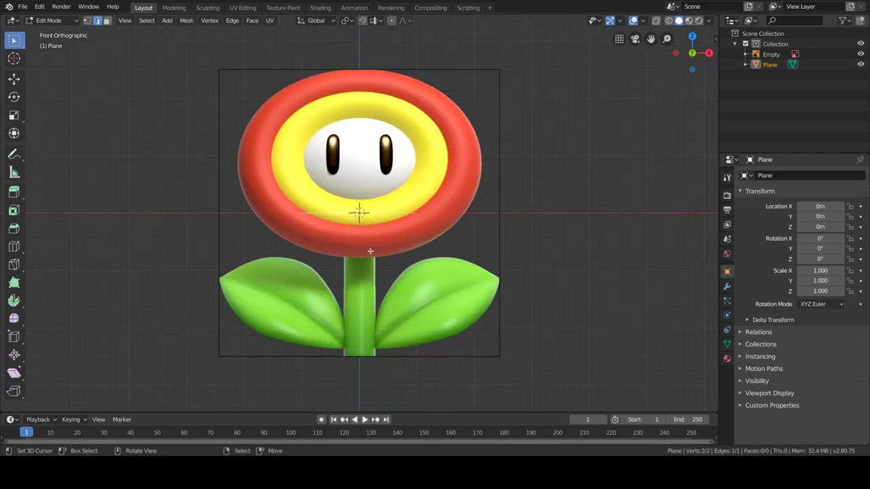
key("Tab")
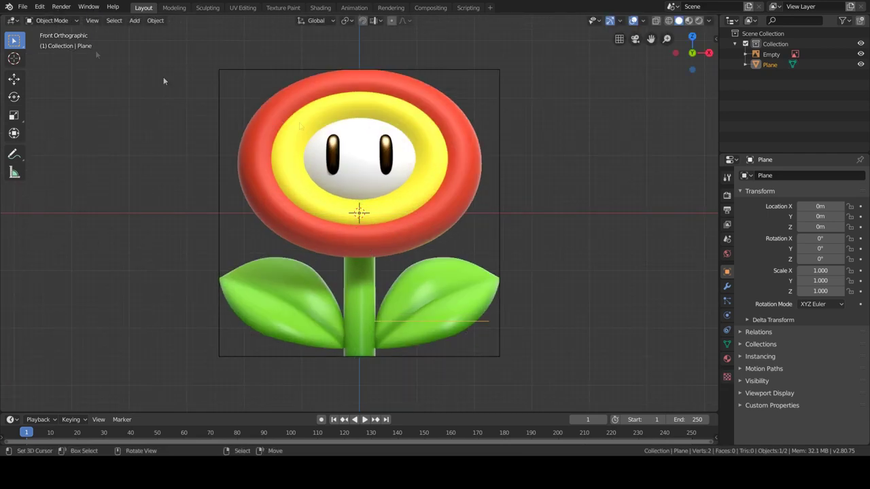
Step: Extend the edge into a 23-vertex chain around the right leaf's outline and vein
key("g")
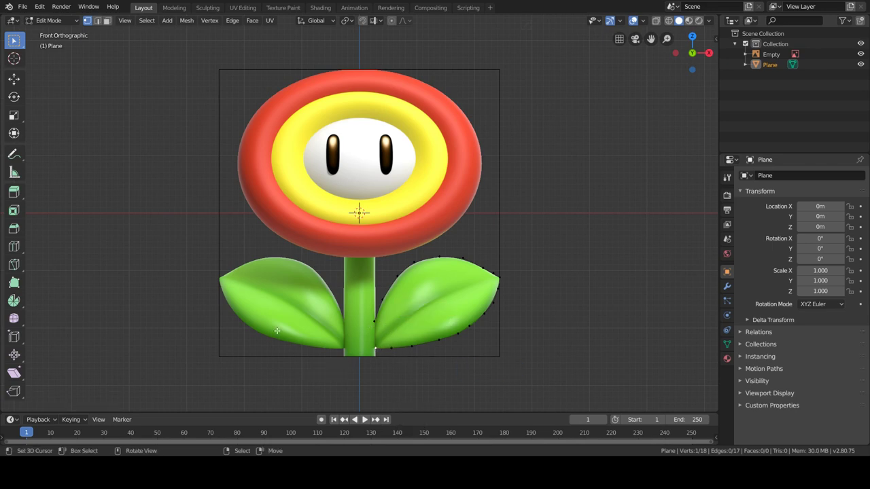
scroll(417, 269, "up", 3)
middle_click_drag(401, 401, 417, 270, "shift")
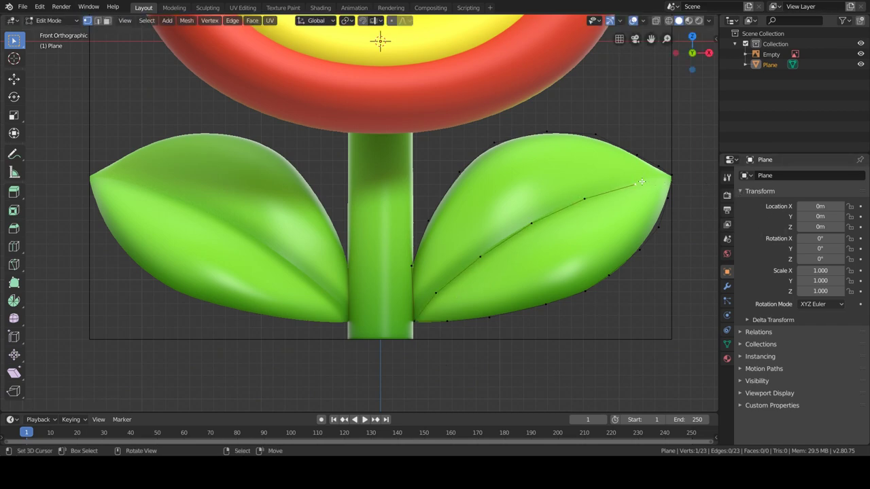
key("Tab")
middle_click_drag(679, 174, 579, 262)
scroll(578, 263, "down", 5)
Step: Move the traced leaf outline along Y, away from the reference image
scroll(423, 284, "up", 4)
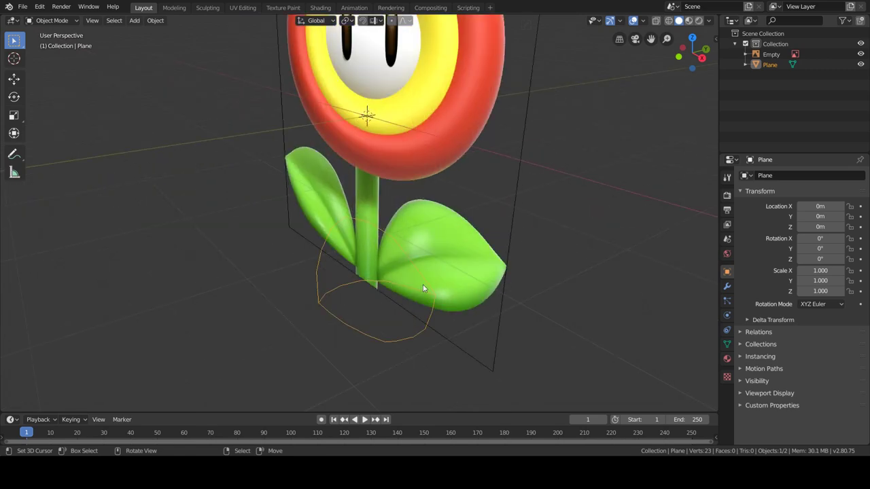
scroll(423, 282, "down", 2)
key("g")
left_click(325, 334)
key("Tab")
scroll(333, 306, "up", 4)
middle_click_drag(333, 306, 346, 277)
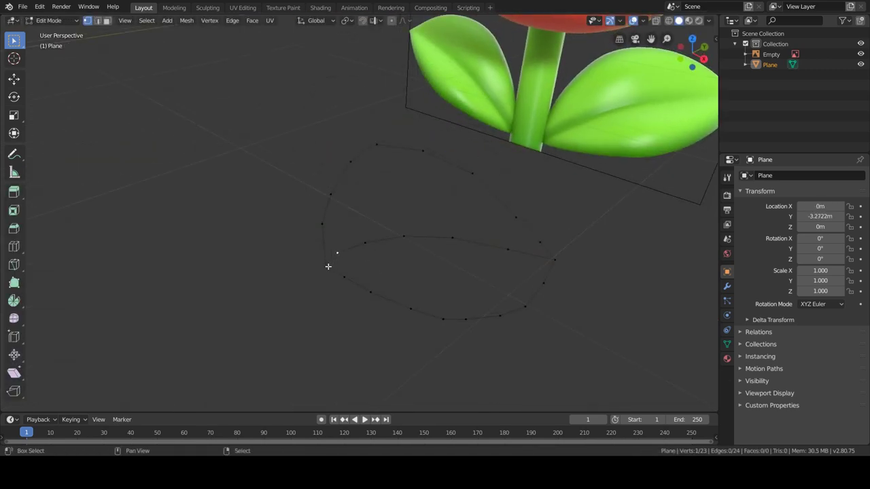
Step: Fill the leaf outline with faces and slide the vein-end vertex along its edge
key("f")
key("f")
key("f")
middle_click_drag(413, 219, 354, 217)
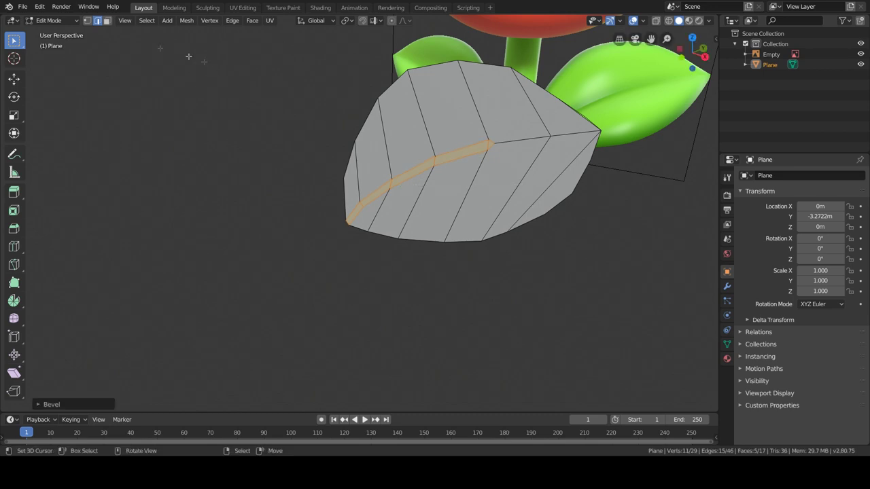
left_click(486, 145)
key("shift+v")
left_click(558, 173)
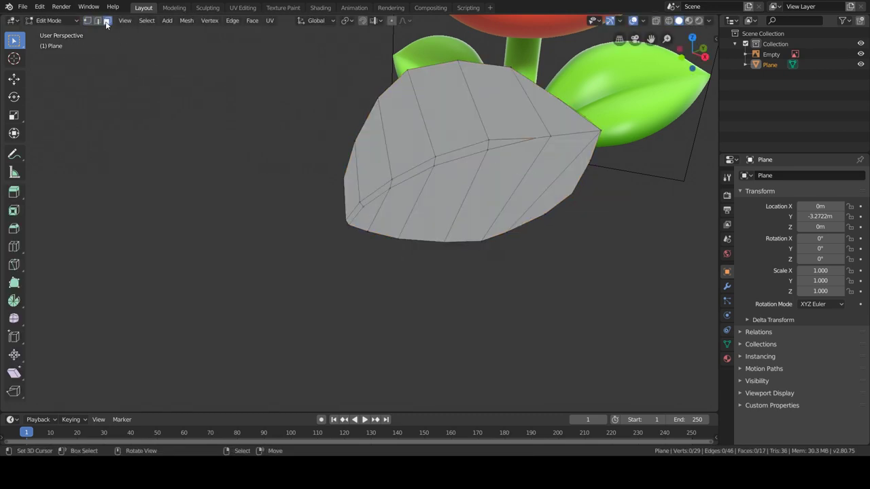
Step: Select the narrow vein faces and extrude them to thicken the vein
key("3")
middle_click_drag(557, 173, 427, 220)
left_click(405, 233)
mouse_move(587, 181)
middle_mouse_down()
mouse_move(492, 208)
mouse_move(569, 204)
mouse_move(469, 174)
middle_mouse_up()
key("g")
left_click(564, 202)
scroll(567, 204, "up", 3)
left_click(550, 194)
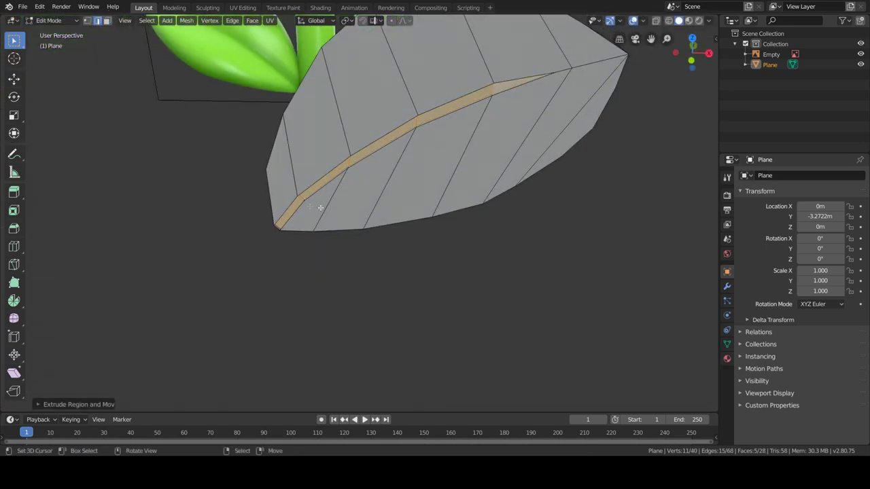
Step: Move the vein edges into a raised ridge using shortest-path edge selection
key("e")
left_click(537, 145)
left_click(340, 199)
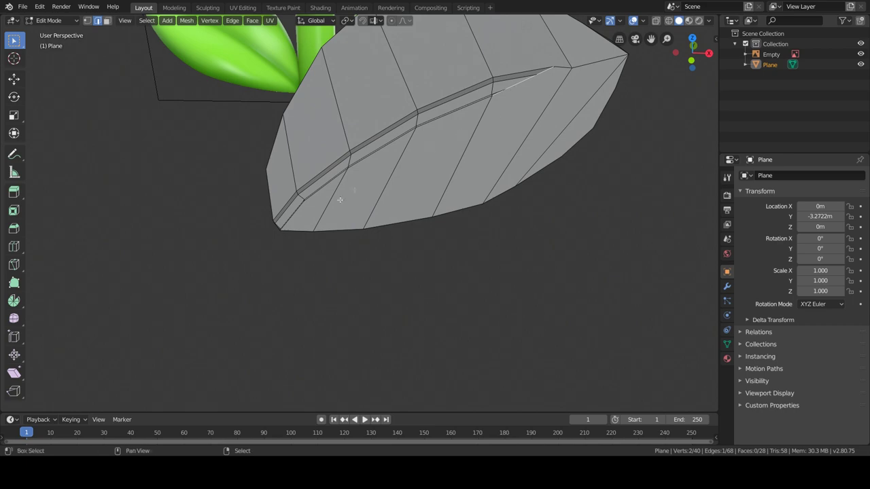
left_click(304, 220, "ctrl")
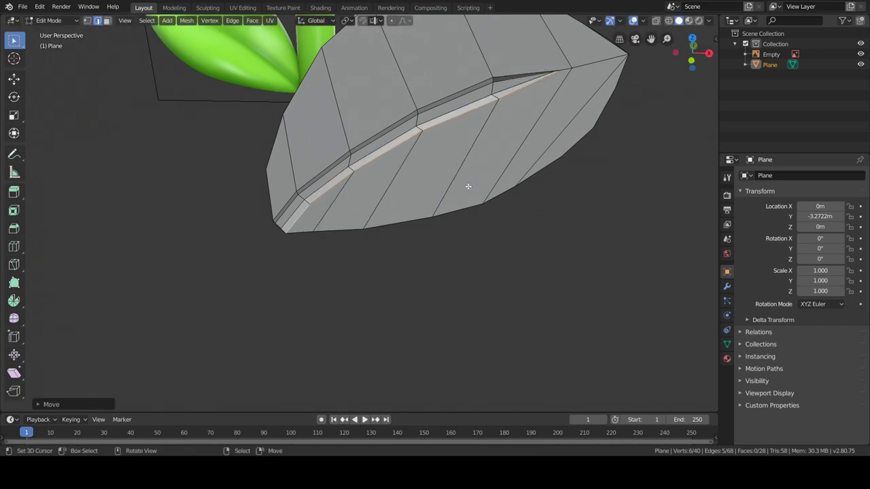
key("Tab")
mouse_move(466, 189)
middle_mouse_down()
mouse_move(454, 180)
mouse_move(484, 219)
mouse_move(506, 223)
middle_mouse_up()
key("Tab")
key("Tab")
Step: Show the leaf's modifier properties and the list of modifiers
scroll(409, 200, "up", 5)
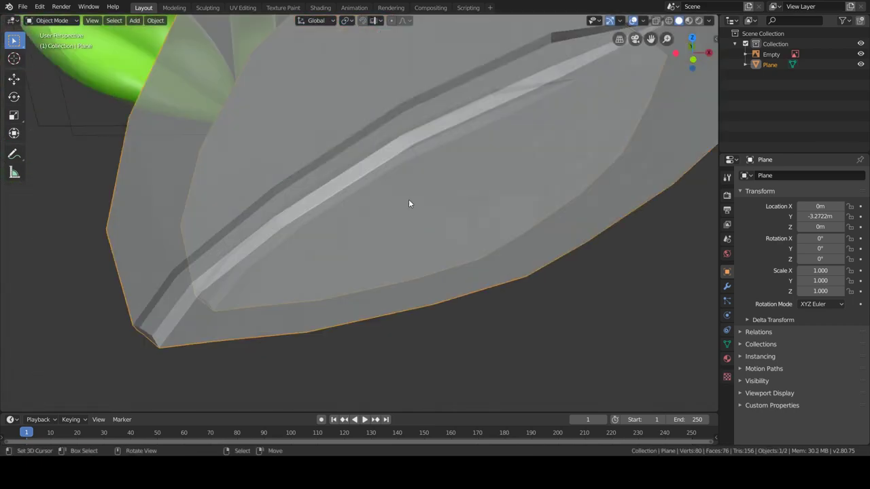
scroll(409, 199, "down", 4)
left_click(727, 286)
left_click(802, 176)
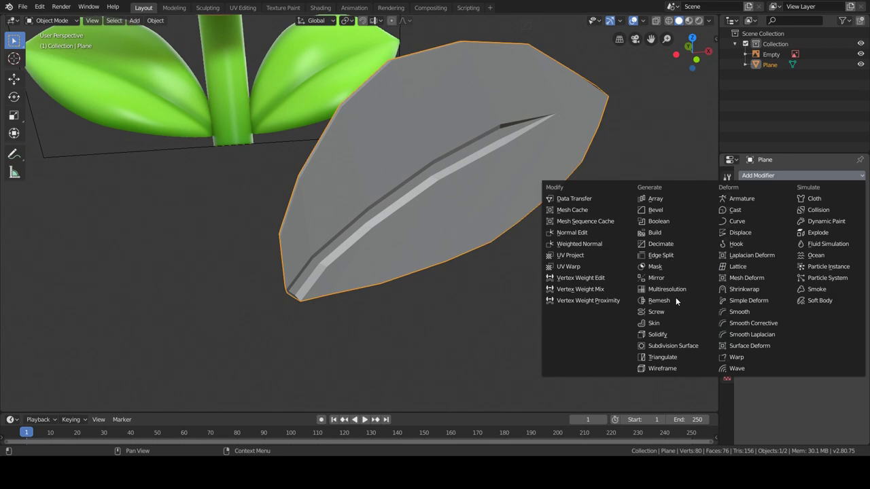
Step: Add a trial Subdivision Surface modifier to the leaf, then undo it
left_click(673, 346)
key("ctrl+z")
right_click(540, 240)
key("Tab")
middle_click_drag(539, 239, 458, 125)
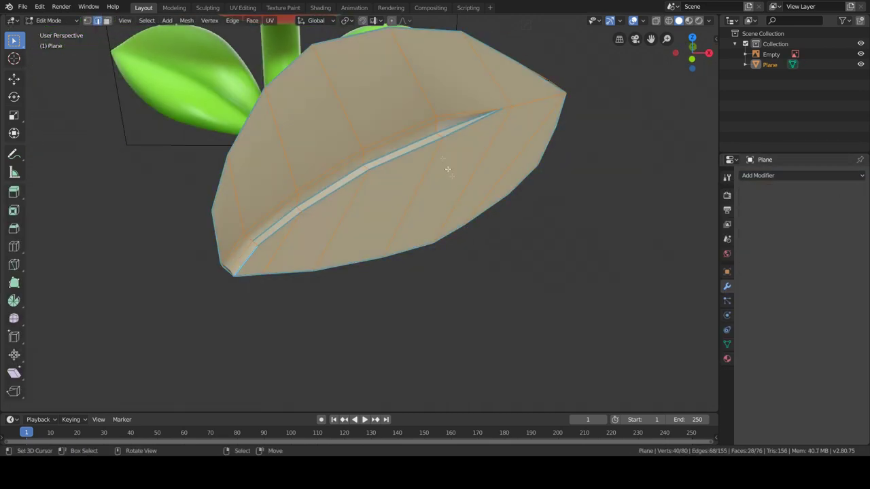
Step: Select the leaf's ridge edges and its bottom rim edges along a shortest path
left_click(457, 125)
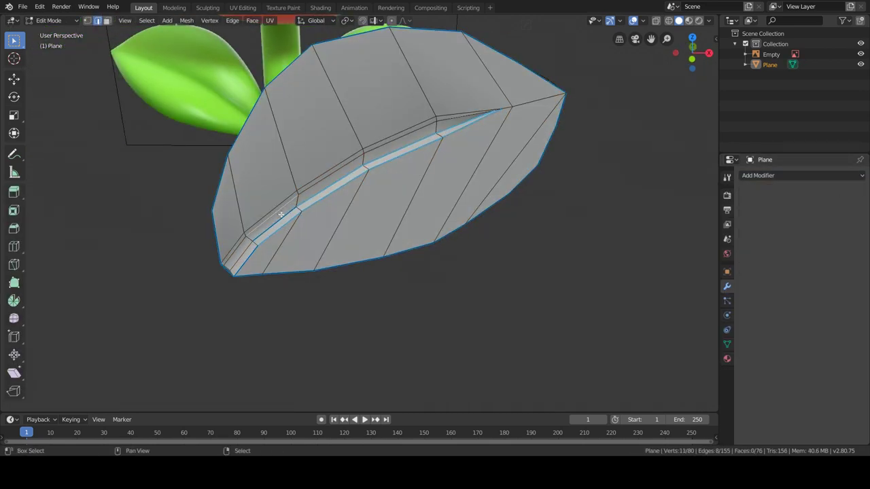
key("a")
right_click(340, 227)
scroll(407, 218, "down", 3)
scroll(421, 212, "up", 5)
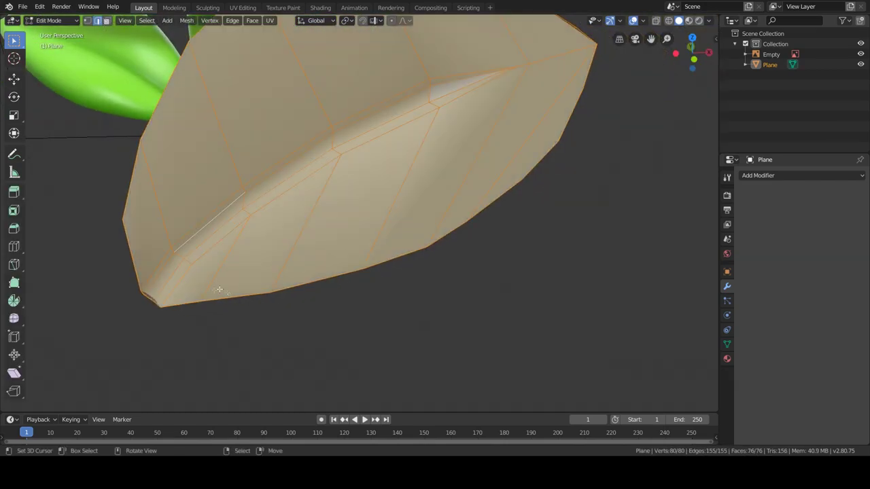
left_click(218, 290, "ctrl")
mouse_move(219, 290)
middle_mouse_down()
mouse_move(262, 188)
mouse_move(313, 265)
mouse_move(410, 231)
mouse_move(572, 228)
middle_mouse_up()
Step: Select the leaf's left edge loop, then return to Object Mode viewing the whole flower
key("Tab")
key("Tab")
scroll(444, 222, "up", 5)
scroll(444, 221, "down", 3)
key("Tab")
scroll(479, 204, "up", 2)
key("Tab")
left_click(455, 179, "alt")
scroll(520, 215, "up", 4)
scroll(332, 192, "down", 4)
scroll(411, 164, "up", 5)
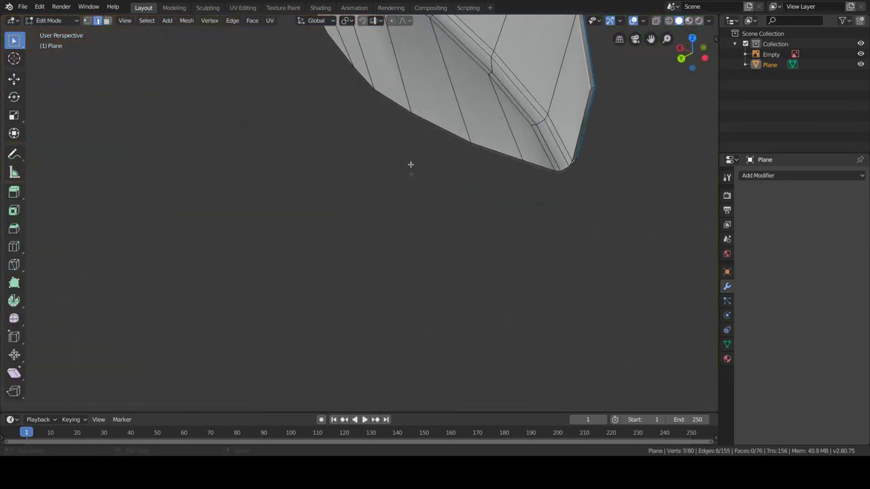
scroll(410, 165, "down", 3)
key("Tab")
mouse_move(410, 164)
middle_mouse_down()
mouse_move(428, 231)
mouse_move(404, 255)
middle_mouse_up()
scroll(453, 243, "down", 3)
scroll(404, 255, "down", 2)
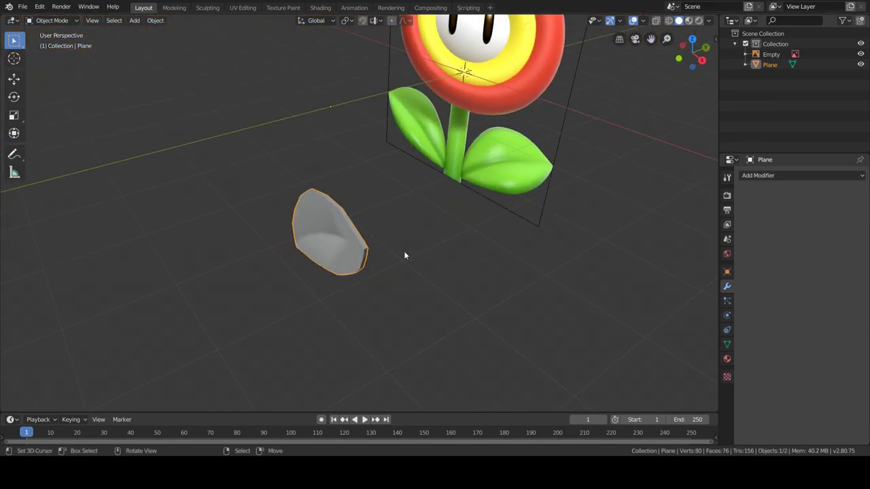
Step: Move the leaf mesh over the reference flower's right leaf
key("g")
left_click(625, 170)
key("Tab")
scroll(446, 159, "up", 4)
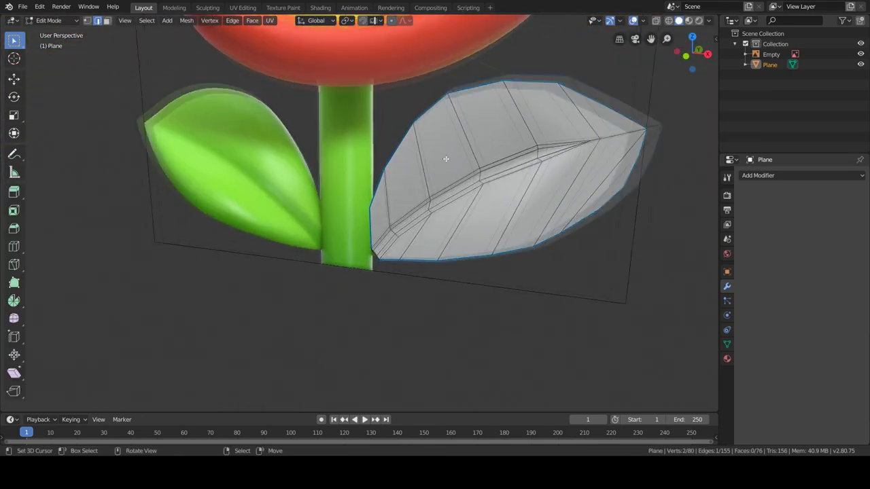
middle_click_drag(446, 159, 1, 235)
scroll(369, 156, "up", 2)
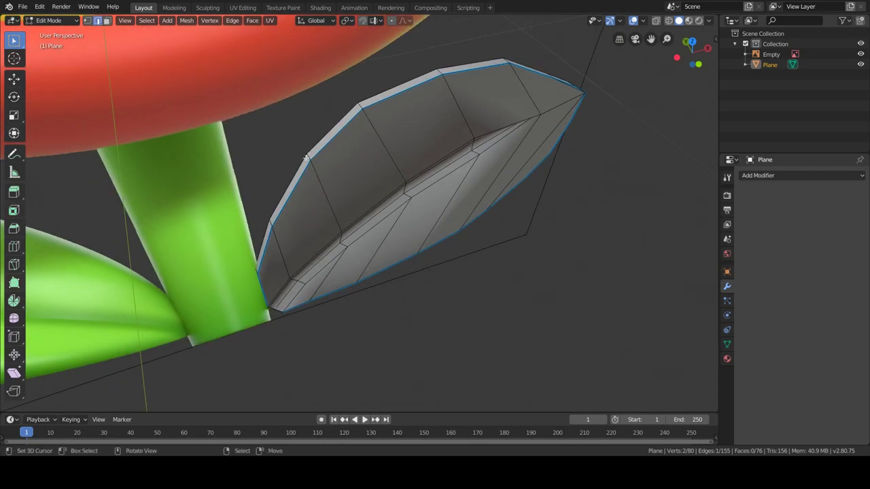
Step: Select the leaf's rim edges and bevel them
left_click(515, 66, "shift")
middle_click_drag(515, 66, 476, 142)
scroll(476, 143, "down", 3)
scroll(421, 191, "up", 3)
mouse_move(421, 190)
middle_mouse_down()
mouse_move(411, 219)
mouse_move(422, 220)
middle_mouse_up()
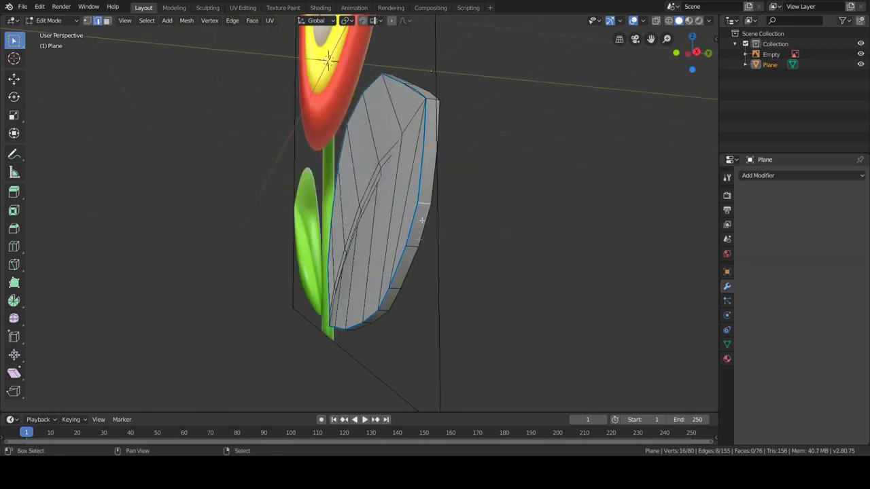
middle_click_drag(392, 306, 421, 304)
left_click(421, 303, "shift")
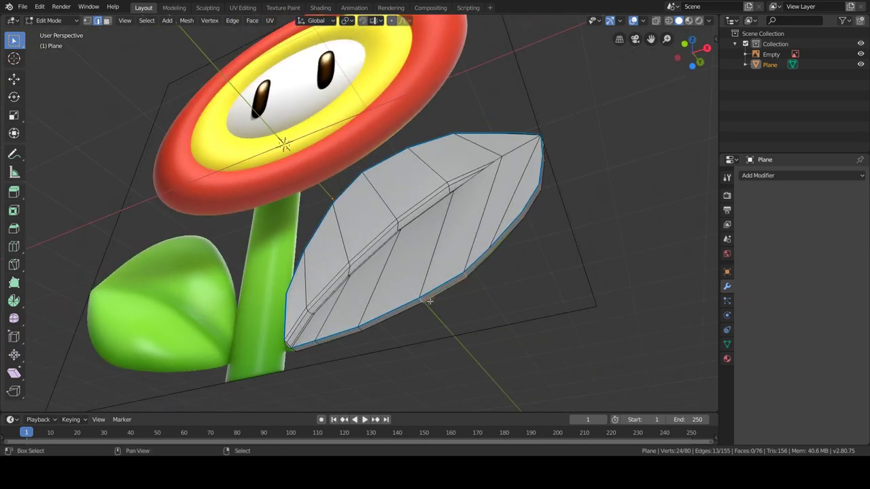
left_click(361, 329, "shift")
middle_click_drag(361, 329, 513, 279)
key("ctrl+b")
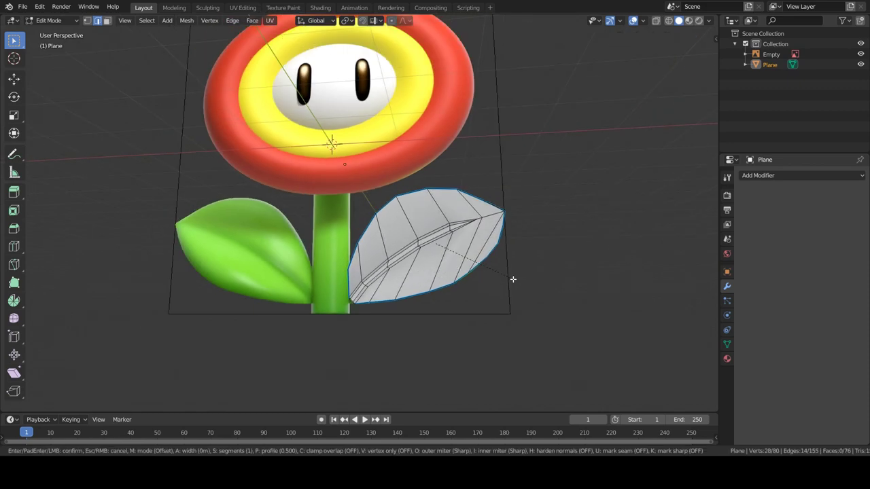
left_click(490, 275)
Step: Mark the leaf's edges as sharp and select an edge loop along it
scroll(489, 275, "up", 4)
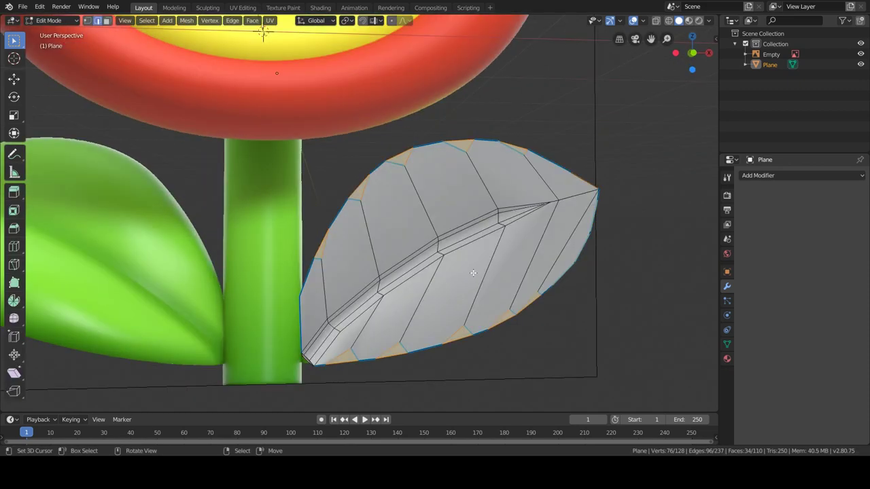
key("a")
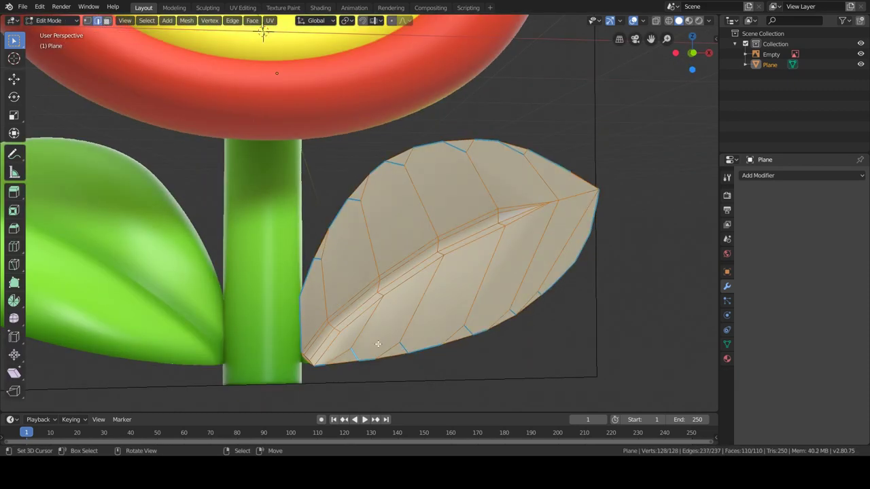
scroll(420, 242, "up", 1)
key("q")
left_click(419, 241)
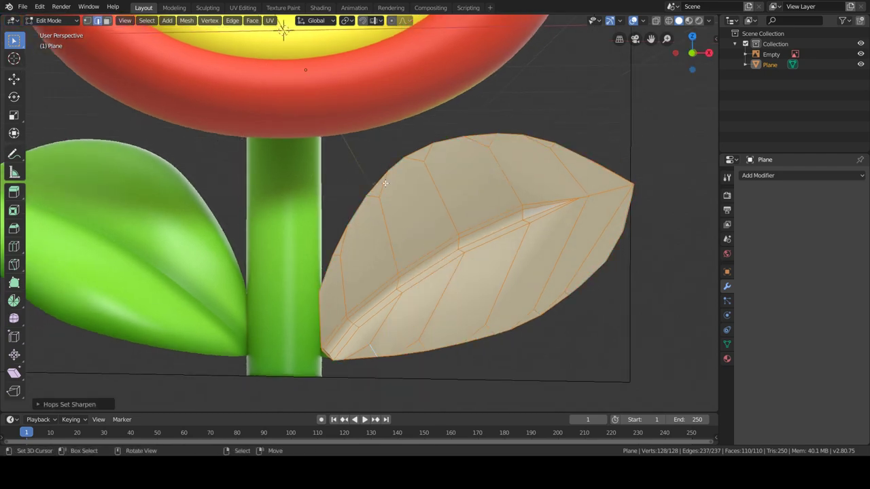
left_click(392, 194, "alt")
middle_click_drag(598, 225, 476, 200)
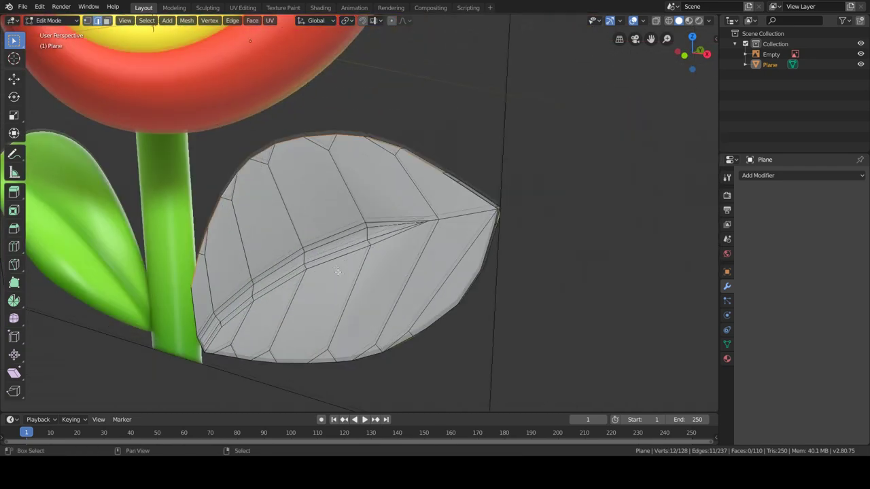
scroll(476, 200, "up", 4)
middle_click_drag(575, 238, 394, 239)
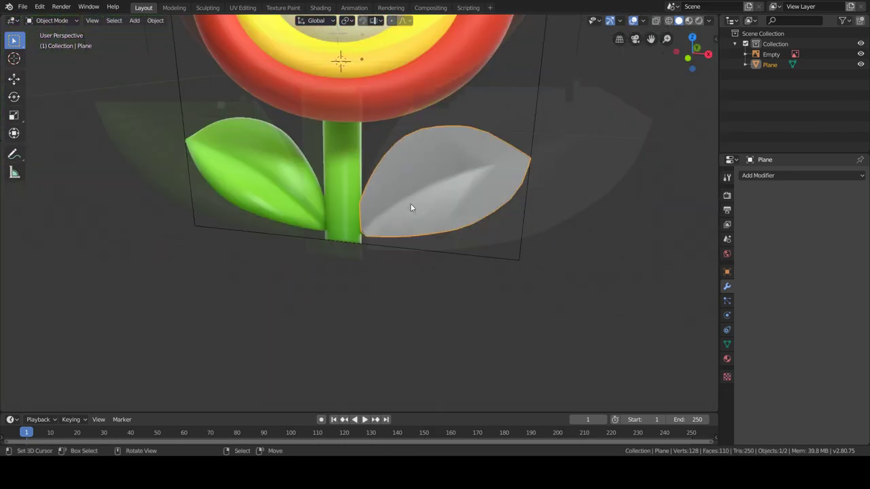
Step: Add a Mirror modifier on X and merge two pairs of stray vertices
left_click(777, 175)
left_click(660, 302)
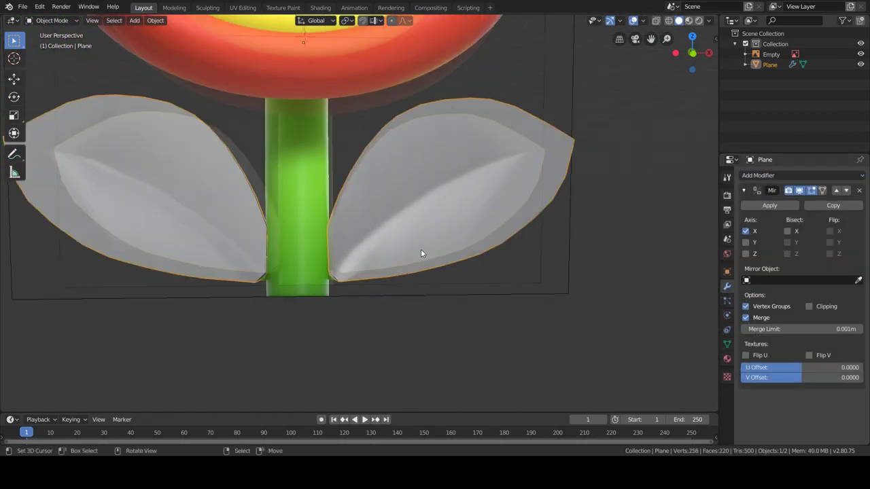
key("Tab")
key("alt+m")
left_click(417, 282)
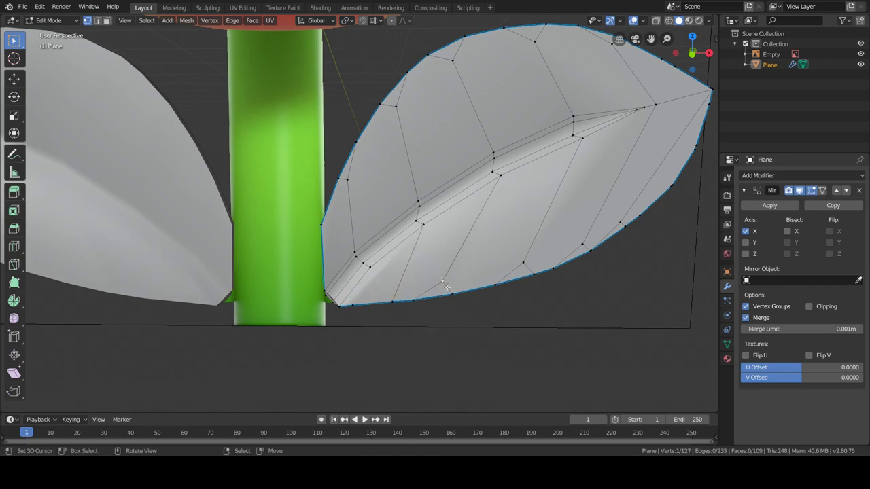
key("alt+m")
left_click(484, 272)
Step: Run Merge by Distance with a raised distance, removing 8 duplicate vertices
left_click(186, 20)
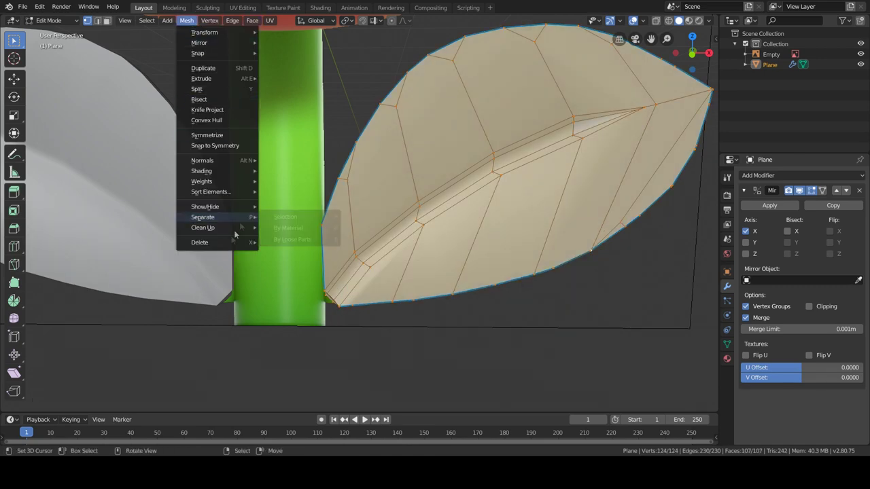
left_click(322, 306)
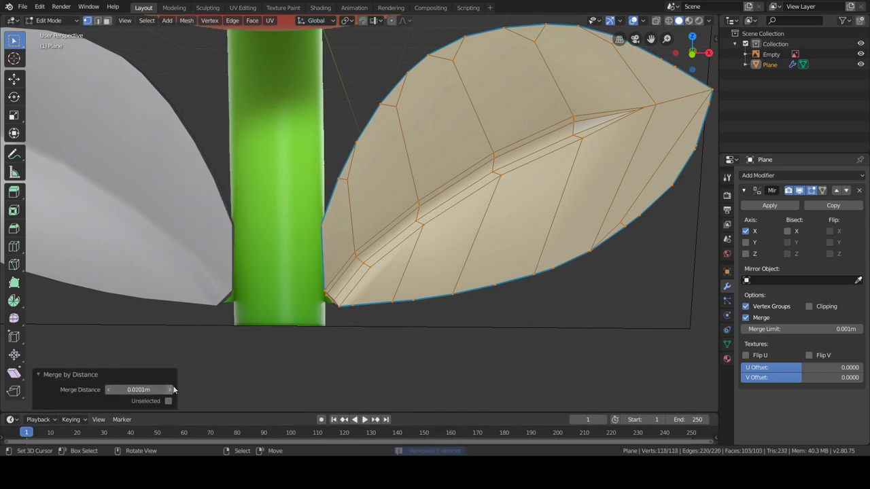
left_click(173, 390)
key("Tab")
scroll(381, 272, "down", 3)
scroll(319, 290, "up", 2)
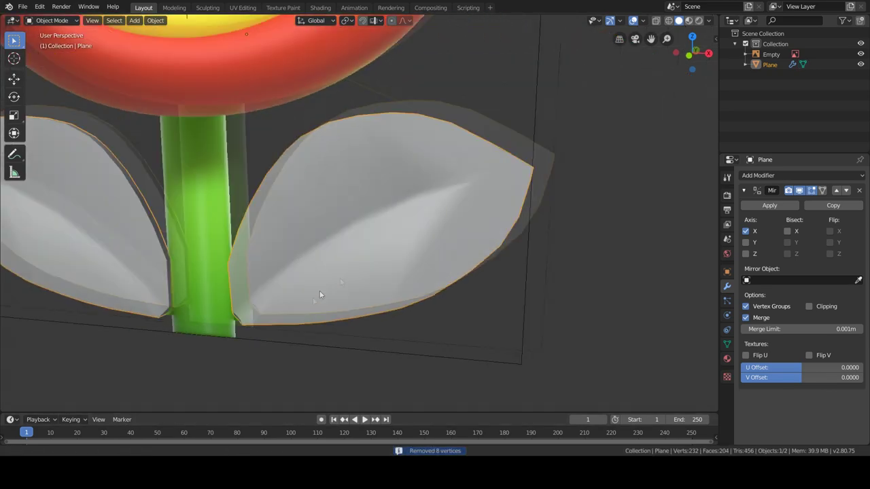
scroll(319, 290, "up", 2)
scroll(447, 266, "down", 6)
scroll(333, 269, "up", 2)
Step: Add a cylinder and squeeze it thin in width and depth
key("shift+a")
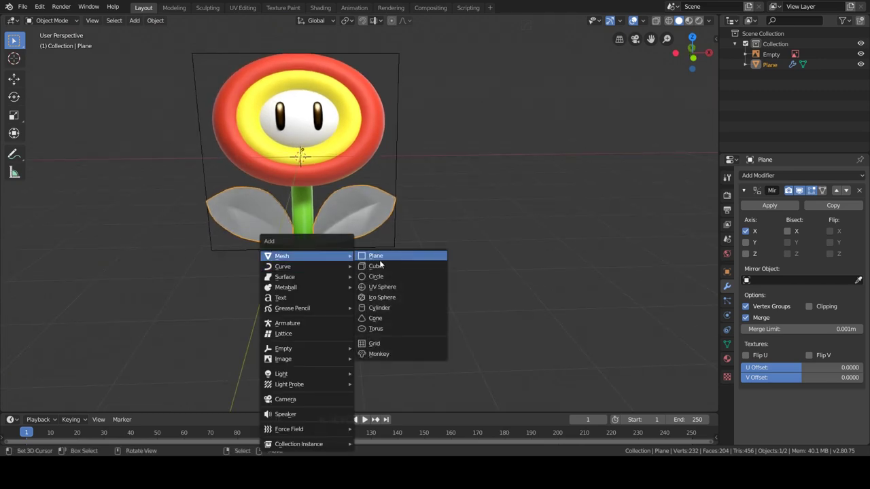
left_click(379, 307)
key("s")
key("shift+z")
left_click(418, 233)
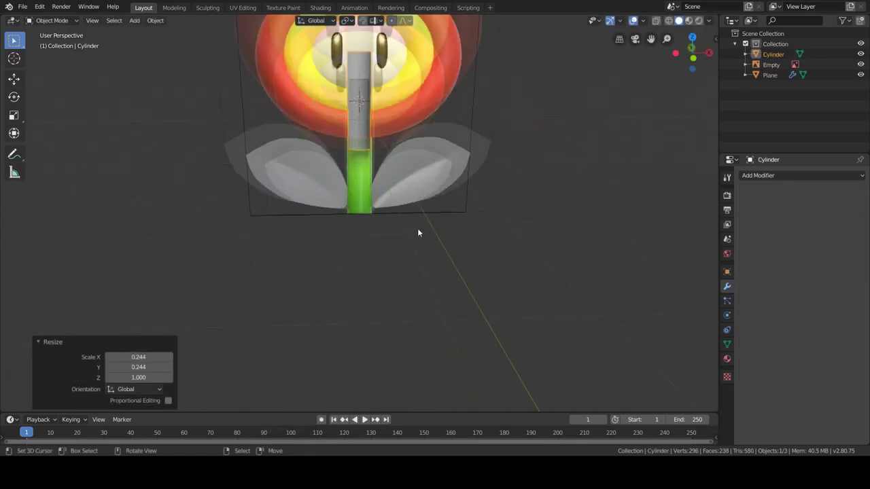
Step: Place the cylinder over the stem in front view and widen it slightly
key("KP_1")
key("g")
left_click(411, 320)
key("s")
key("shift+z")
left_click(439, 260)
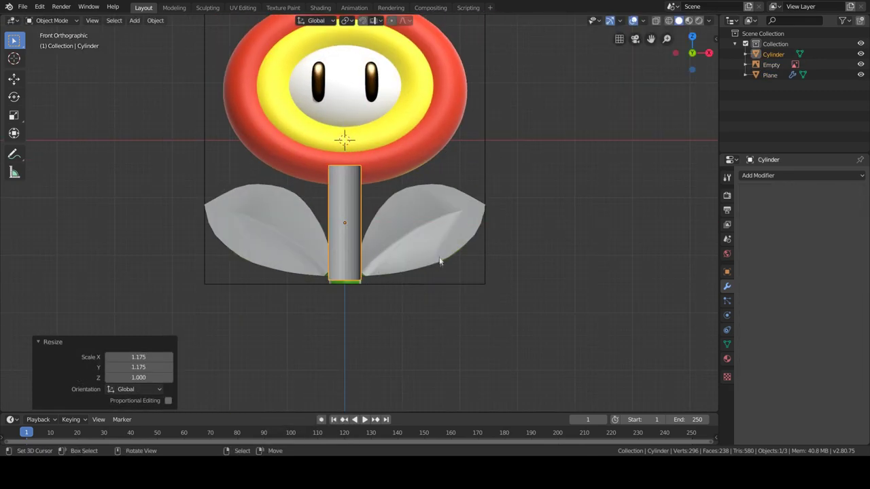
Step: Select the stem's top face and sharpen the cylinder's edges with Ctrl+B
key("Tab")
key("3")
middle_click_drag(429, 283, 346, 153)
left_click(346, 156)
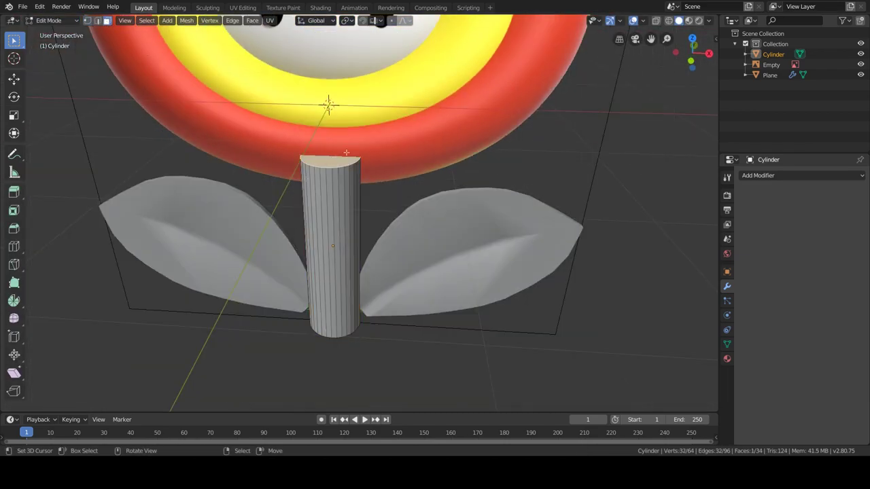
key("KP_1")
key("ctrl+b")
key("Tab")
key("q")
key("s")
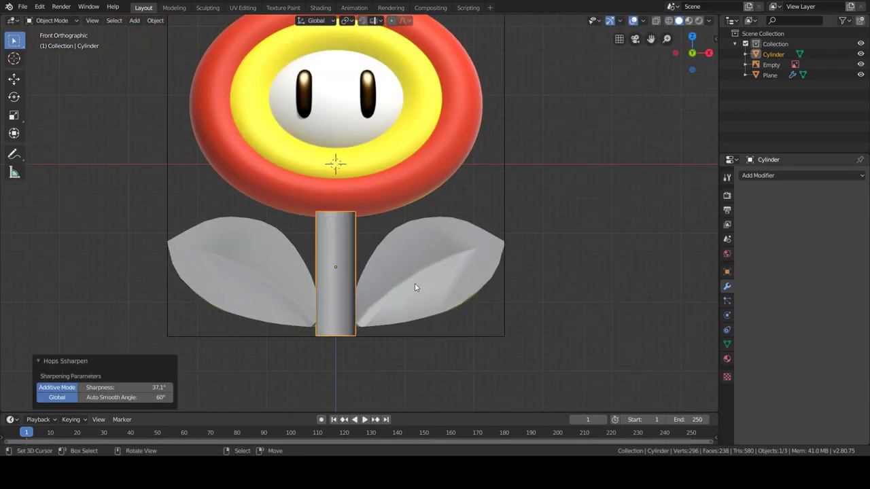
Step: Slide the right leaf's geometry along X so it sits snug against the stem
left_click(416, 288)
key("Tab")
key("g")
key("x")
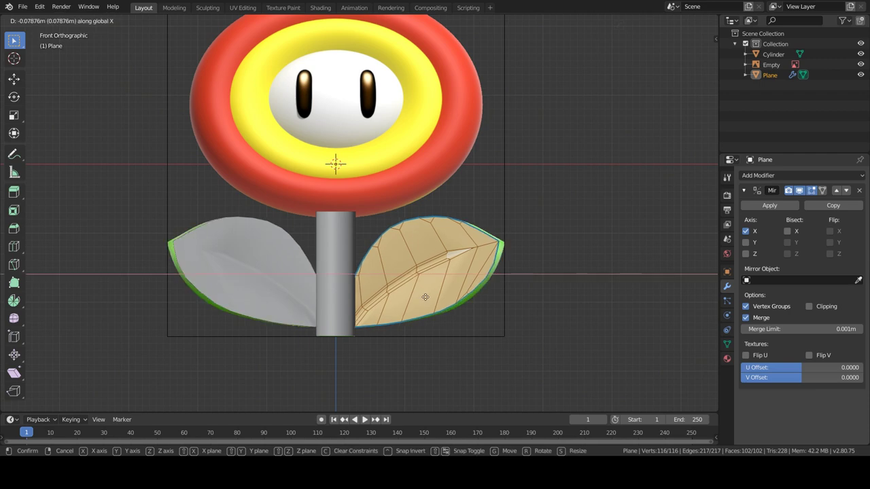
left_click(425, 297)
key("Tab")
mouse_move(425, 297)
middle_mouse_down()
mouse_move(410, 301)
mouse_move(334, 238)
mouse_move(396, 205)
middle_mouse_up()
key("shift+a")
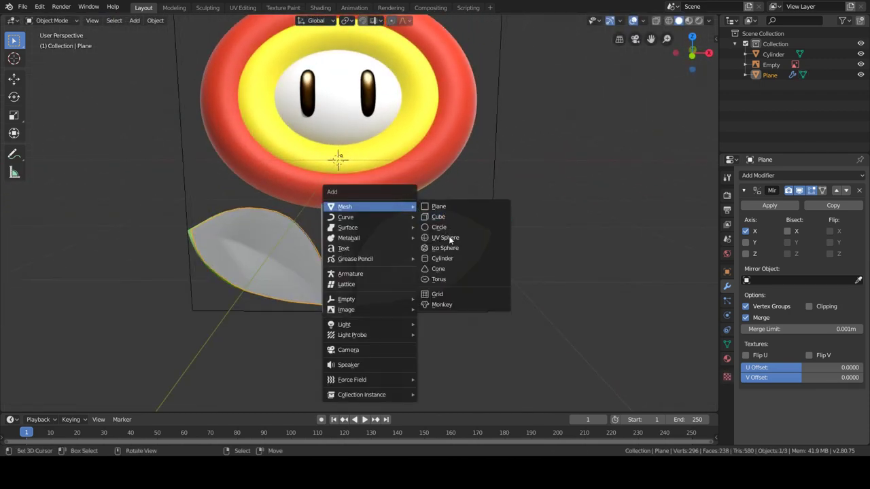
Step: Add a second cylinder, rotate it 90° on X, and shrink it into the flower head
left_click(454, 259)
mouse_move(412, 163)
middle_mouse_down()
mouse_move(385, 194)
mouse_move(408, 170)
middle_mouse_up()
key("r")
key("x")
key("9")
key("0")
key("Return")
key("g")
key("z")
left_click(504, 150)
key("s")
left_click(469, 147)
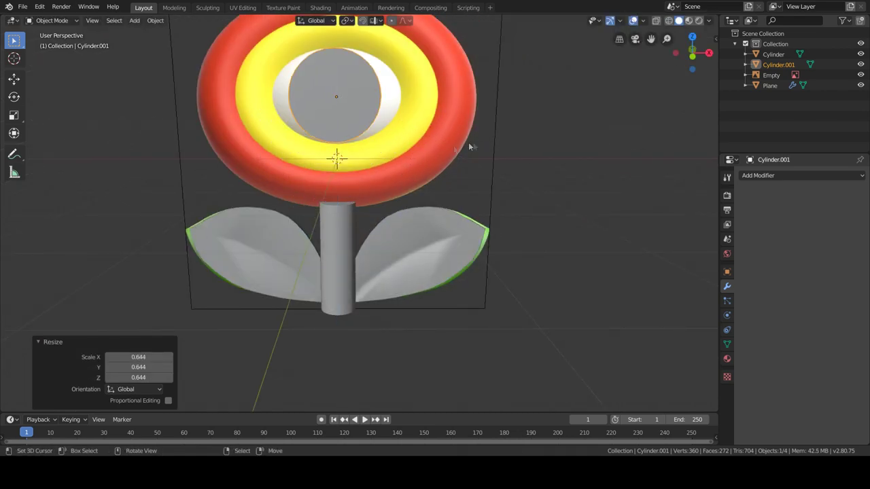
Step: Stretch the disc taller on Z and wider on X to match the head
key("KP_1")
key("s")
key("z")
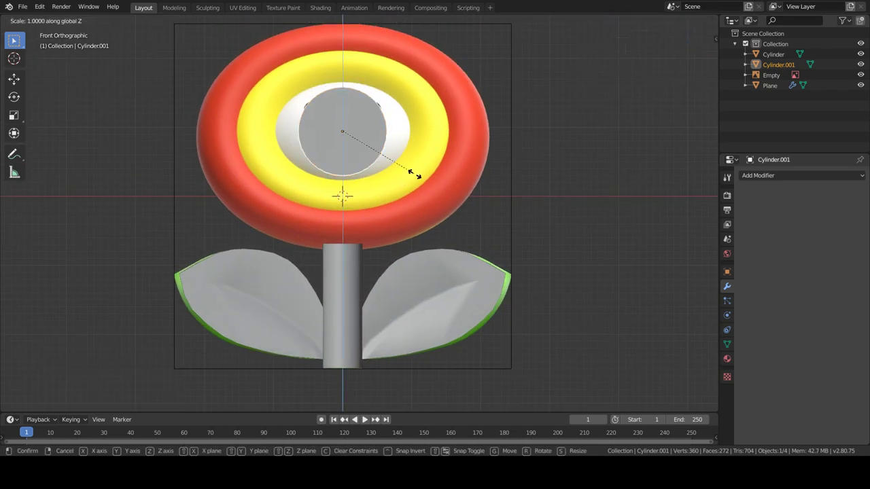
left_click(425, 171)
key("s")
key("x")
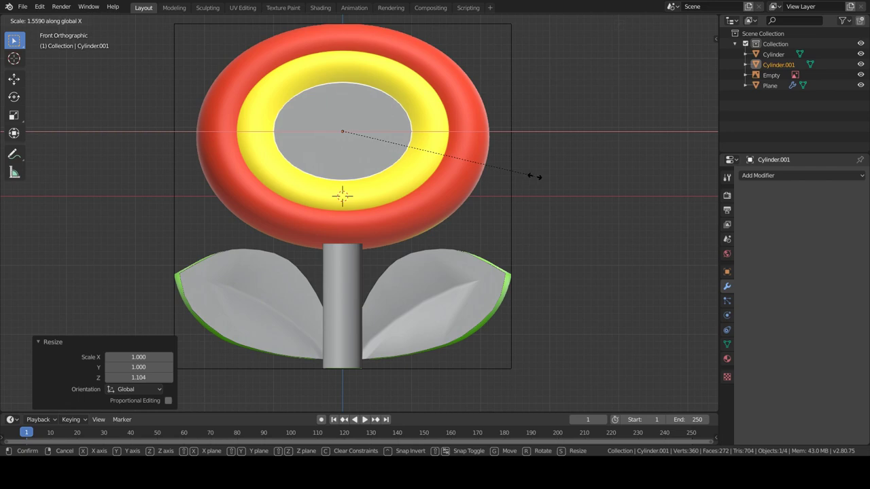
left_click(249, 236)
Step: Flatten the cylinder along Y into a thin disc
mouse_move(249, 237)
middle_mouse_down()
mouse_move(528, 217)
mouse_move(475, 287)
mouse_move(518, 253)
mouse_move(459, 240)
middle_mouse_up()
key("s")
key("y")
left_click(401, 164)
key("KP_1")
Step: Check the disc against the reference image and scale it slightly taller, undoing a stray move
key("KP_1")
left_click(456, 272)
key("KP_1")
left_click(467, 139)
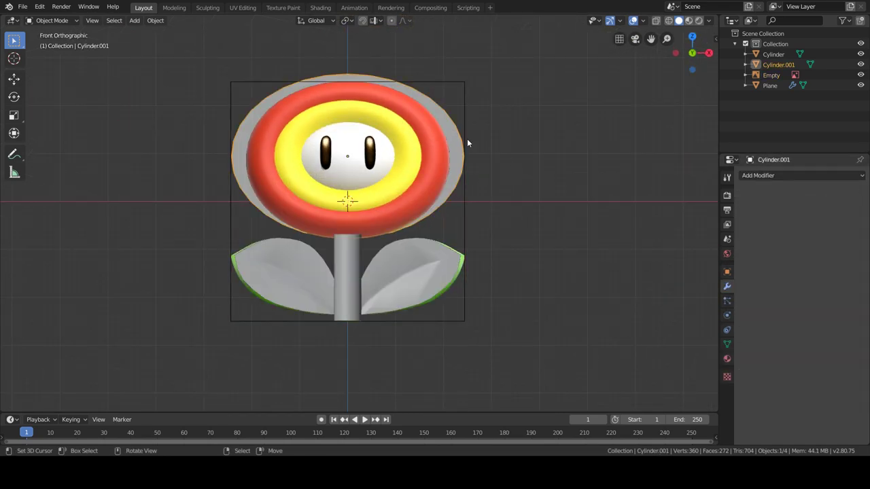
key("s")
key("z")
left_click(514, 161)
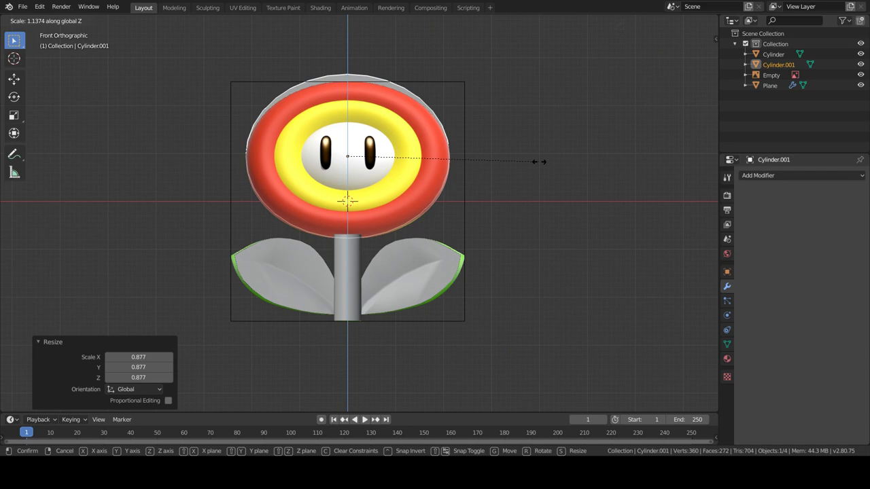
key("g")
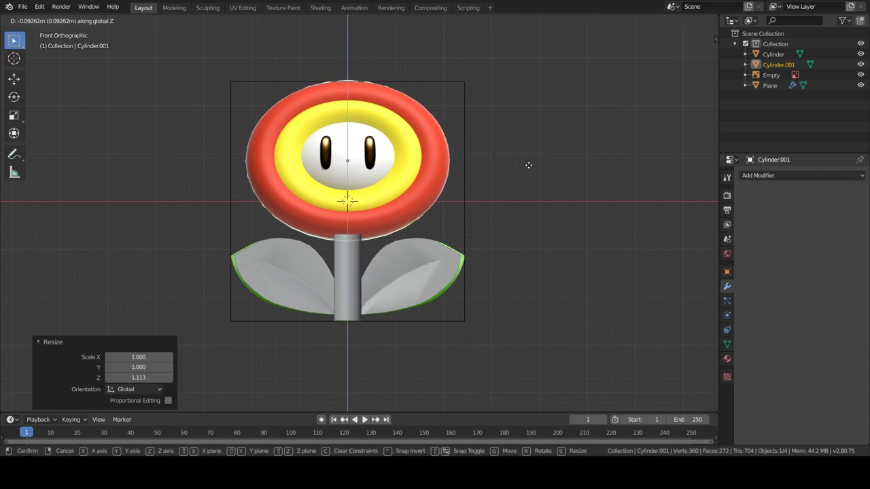
key("Escape")
key("ctrl+z")
key("ctrl+z")
Step: Toggle Object properties panels: Delta Transform, Transform, Visibility, Viewport Display, Custom Properties, Collections
left_click(749, 320)
left_click(748, 319)
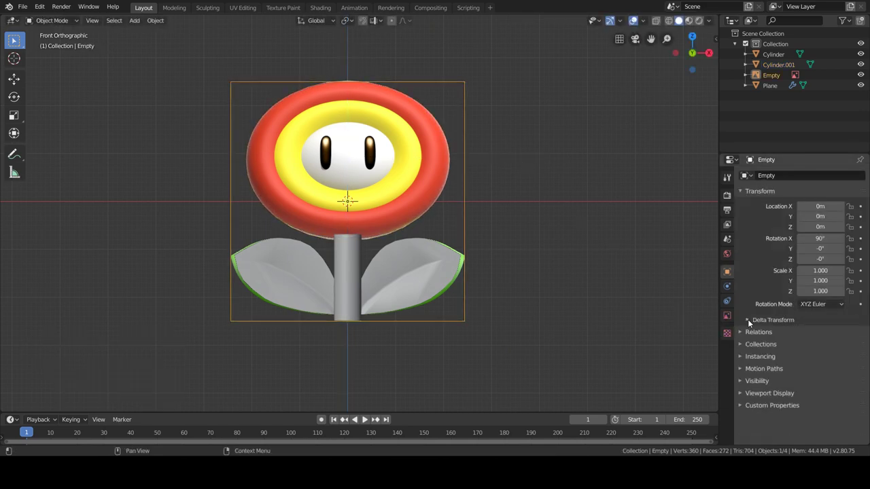
left_click(745, 193)
left_click(744, 252, "ctrl")
left_click(740, 264, "ctrl")
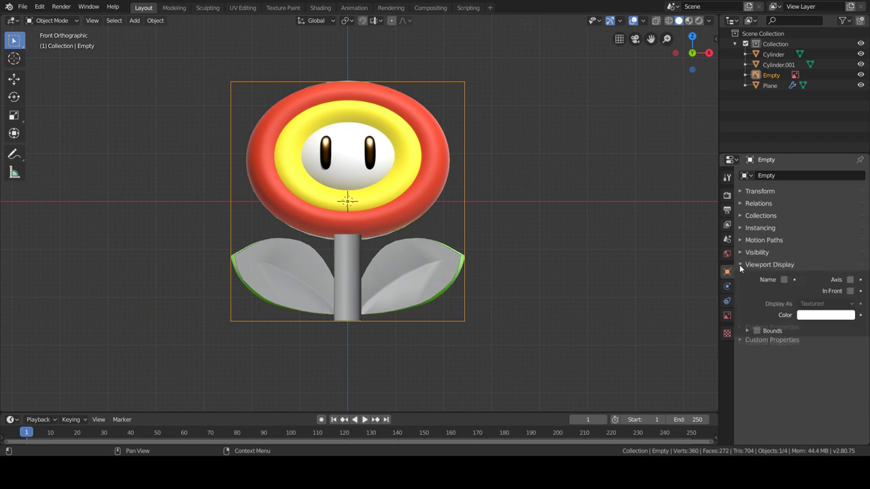
left_click(741, 277, "ctrl")
left_click(740, 216, "ctrl")
Step: Inset the head disc's front face to create the first ring
middle_click_drag(517, 255, 463, 118)
left_click(464, 119)
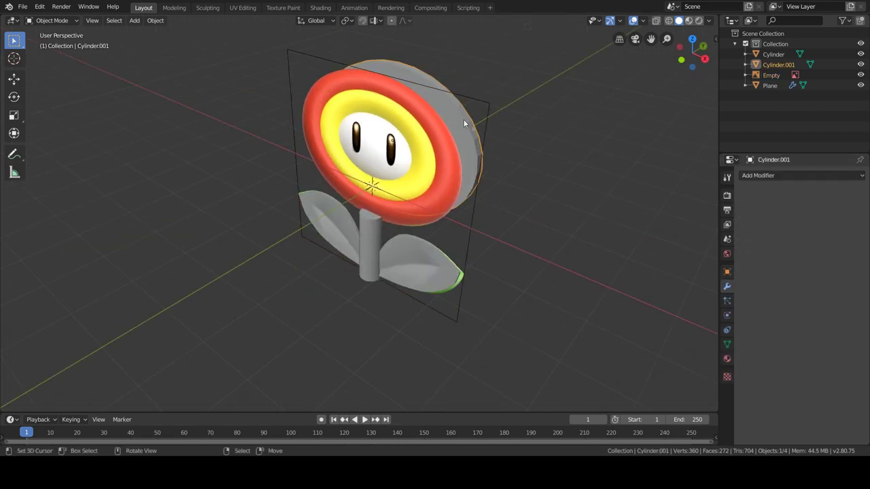
key("Tab")
key("i")
left_click(581, 204)
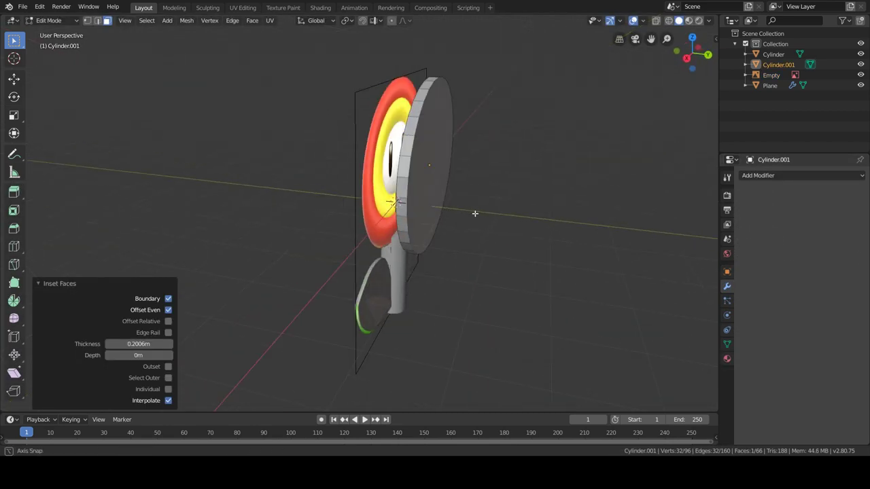
Step: Move the disc along Y so it sits behind the flower head
mouse_move(581, 204)
middle_mouse_down()
mouse_move(548, 211)
mouse_move(523, 234)
mouse_move(496, 218)
mouse_move(520, 225)
mouse_move(501, 241)
middle_mouse_up()
key("Tab")
key("g")
key("y")
left_click(515, 233)
Step: Inset an additional inner ring of faces on the disc
key("Tab")
key("KP_1")
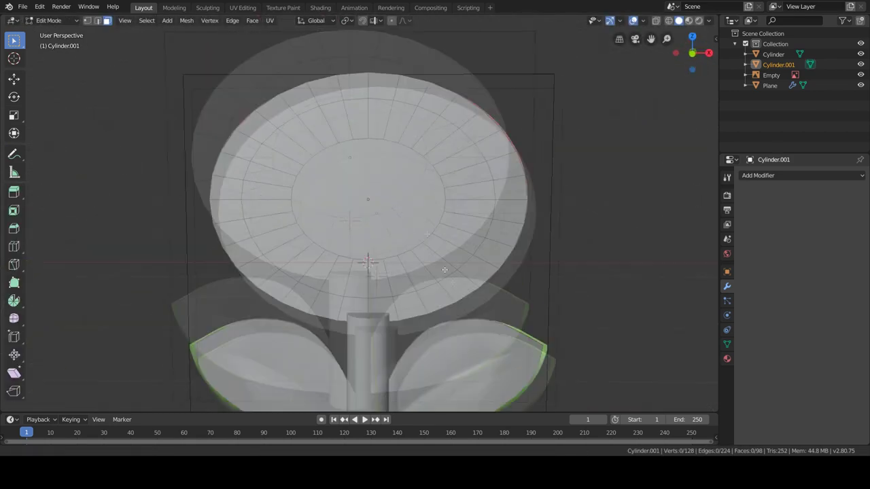
scroll(500, 240, "up", 3)
key("i")
key("Escape")
left_click(279, 142)
left_click(279, 142, "alt")
key("i")
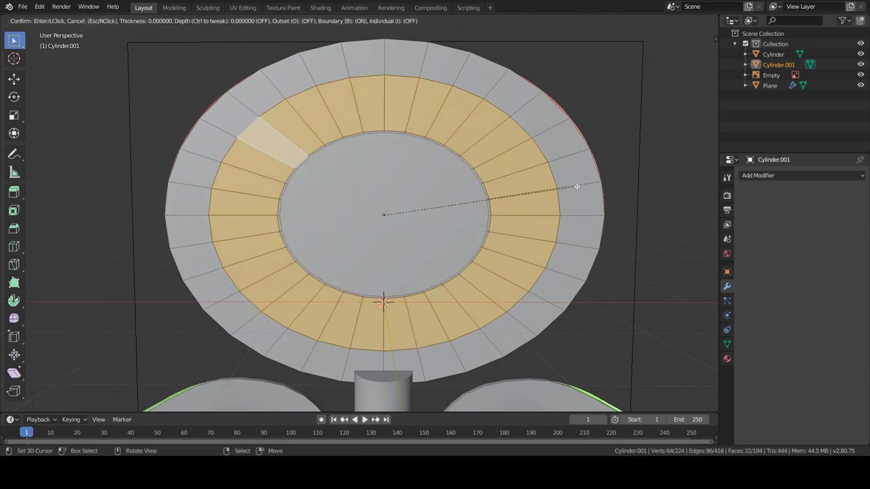
left_click(577, 186)
left_click(577, 186, "alt")
Step: Add a loop cut around the rim and colour the outer rim faces red
mouse_move(577, 186)
middle_mouse_down()
mouse_move(404, 199)
mouse_move(482, 306)
middle_mouse_up()
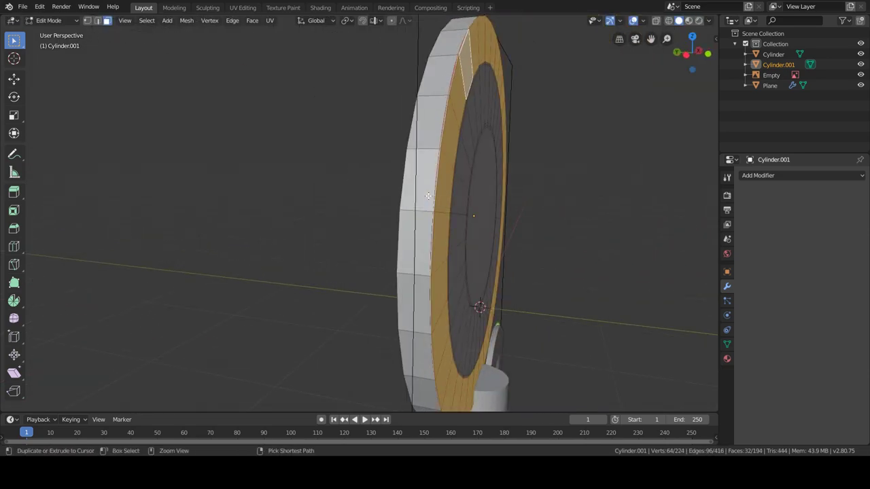
key("ctrl+r")
left_click(524, 185)
key("2")
middle_click_drag(525, 184, 565, 254)
key("3")
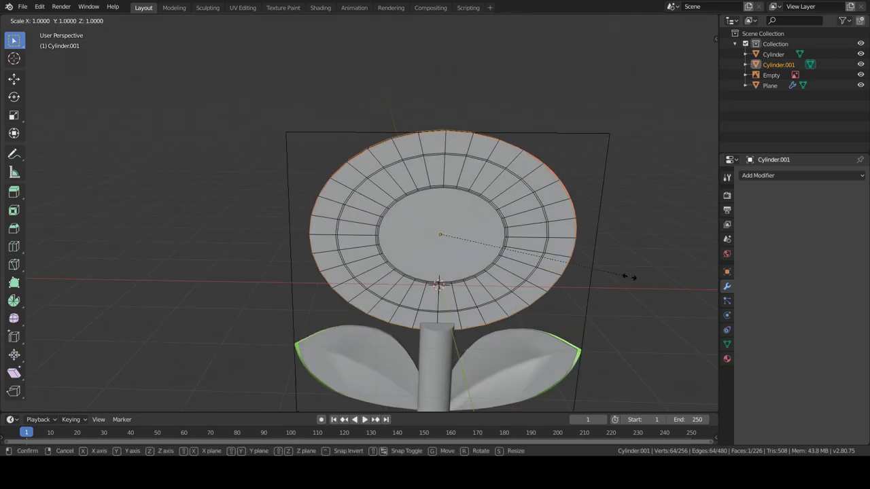
left_click(605, 276, "alt")
key("Tab")
Step: Delete the reference image object
mouse_move(614, 272)
middle_mouse_down()
mouse_move(391, 237)
mouse_move(325, 106)
middle_mouse_up()
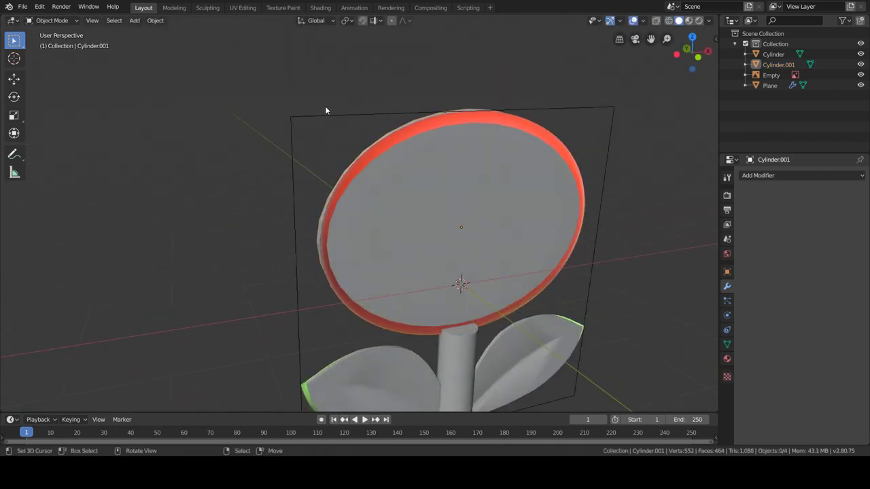
left_click(374, 178)
key("Delete")
left_click(408, 203)
middle_click_drag(408, 204, 399, 290)
Step: Thicken the head disc along Y into a slab and show the transform sidebar
key("s")
key("y")
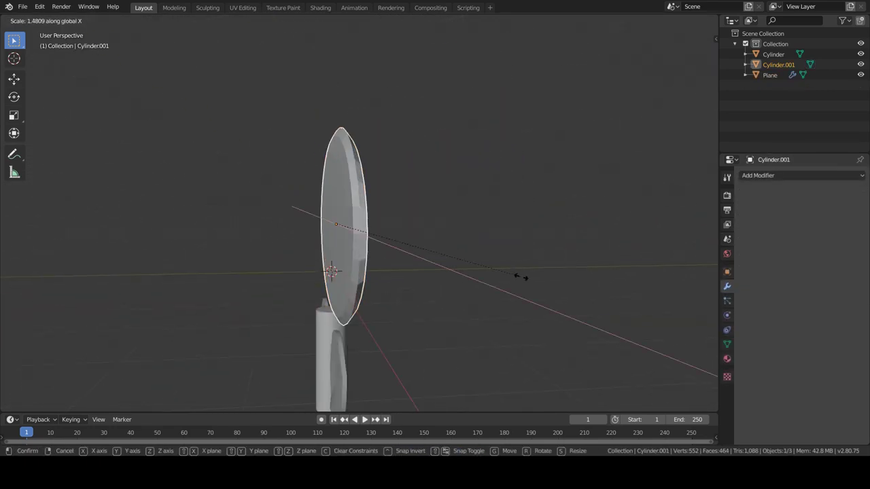
left_click(302, 275)
middle_click_drag(308, 277, 420, 250)
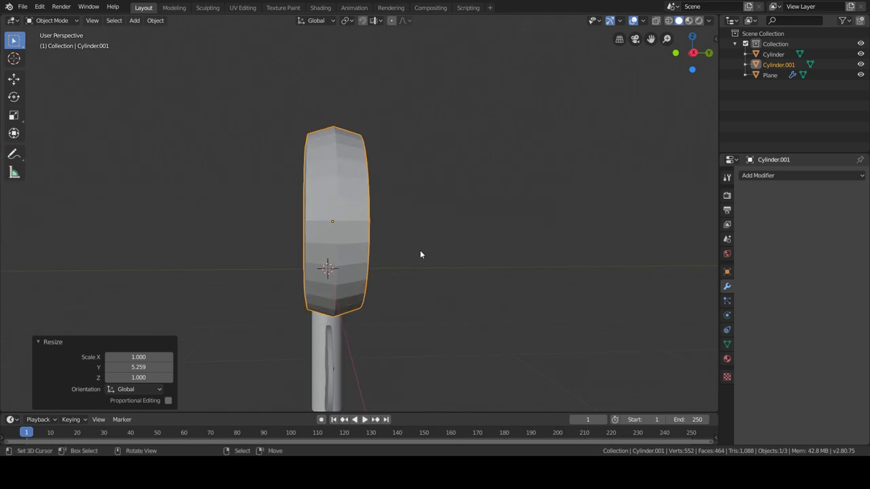
key("n")
key("t")
mouse_move(516, 156)
middle_mouse_down()
mouse_move(485, 273)
mouse_move(431, 226)
middle_mouse_up()
Step: Inset the disc's large central face in face mode from the front view
key("Tab")
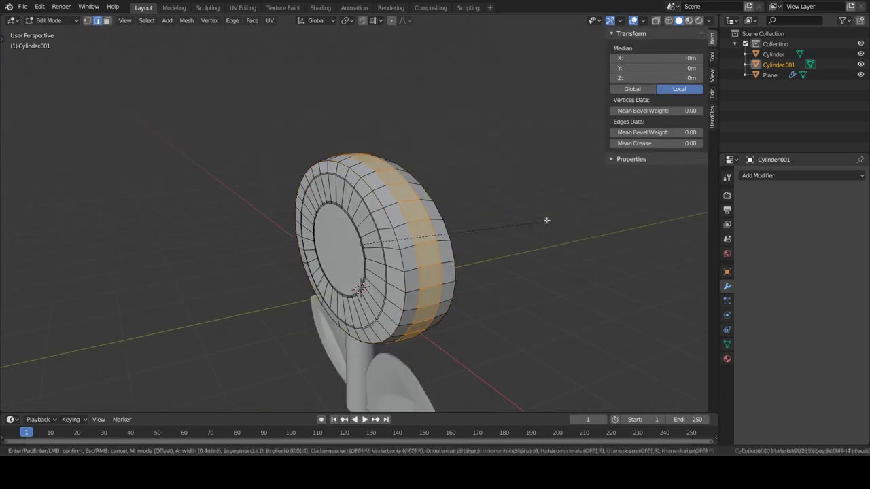
key("Escape")
key("KP_1")
scroll(420, 242, "up", 5)
scroll(420, 241, "up", 2)
key("alt+a")
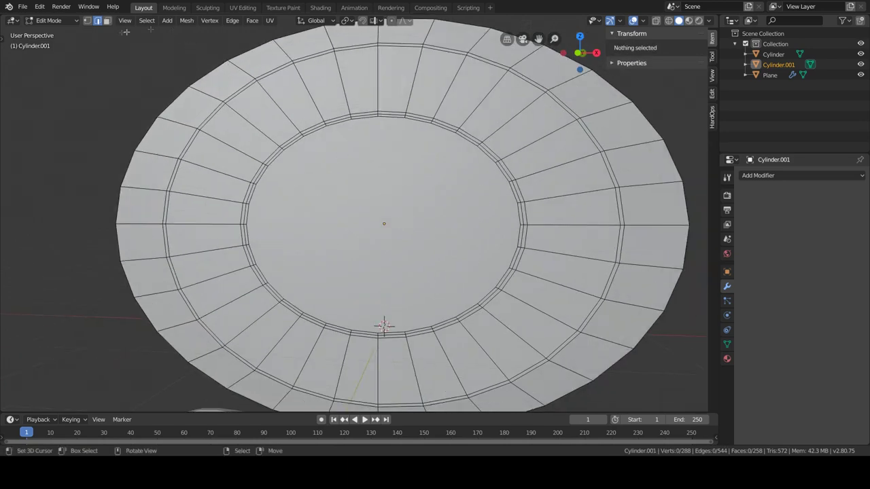
key("3")
left_click(469, 252)
key("i")
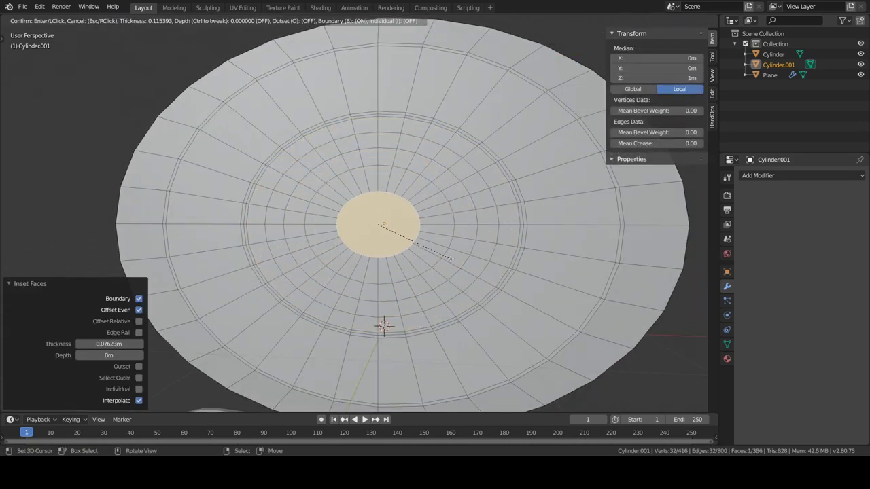
left_click(450, 259)
Step: Extrude the centre face inward to form a dish
middle_click_drag(450, 259, 449, 275)
key("e")
key("Escape")
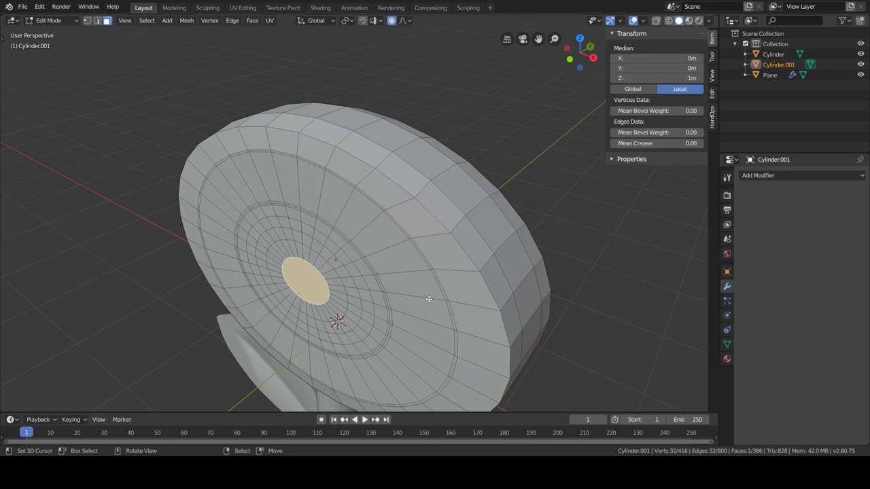
key("e")
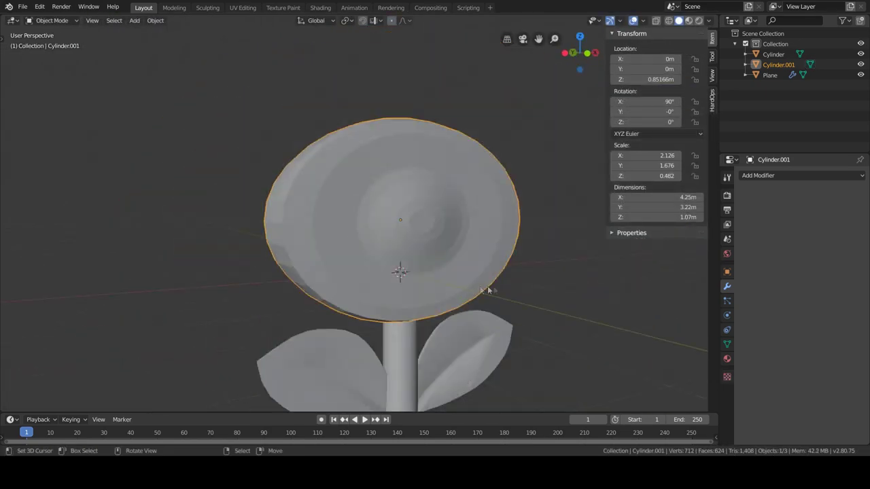
Step: Apply HardOps Hard Sharpen, then inset a ring of faces around the dish
key("q")
left_click(491, 281)
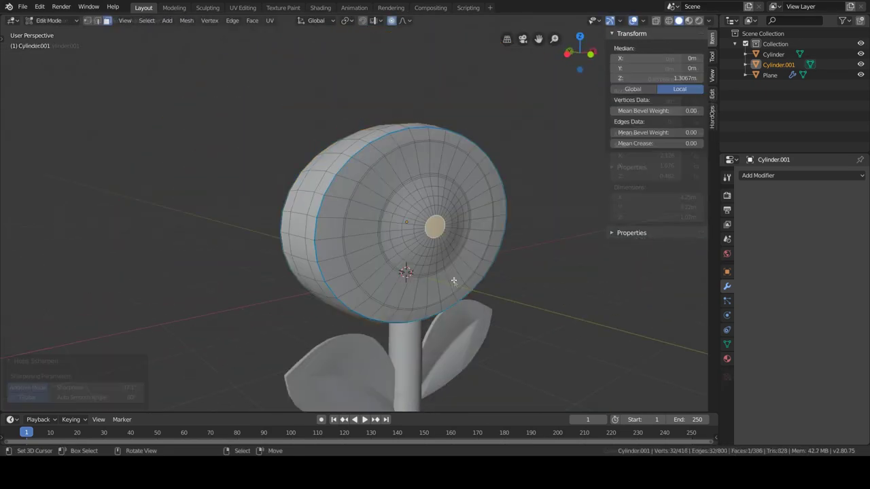
left_click(454, 281, "alt")
key("i")
left_click(481, 300)
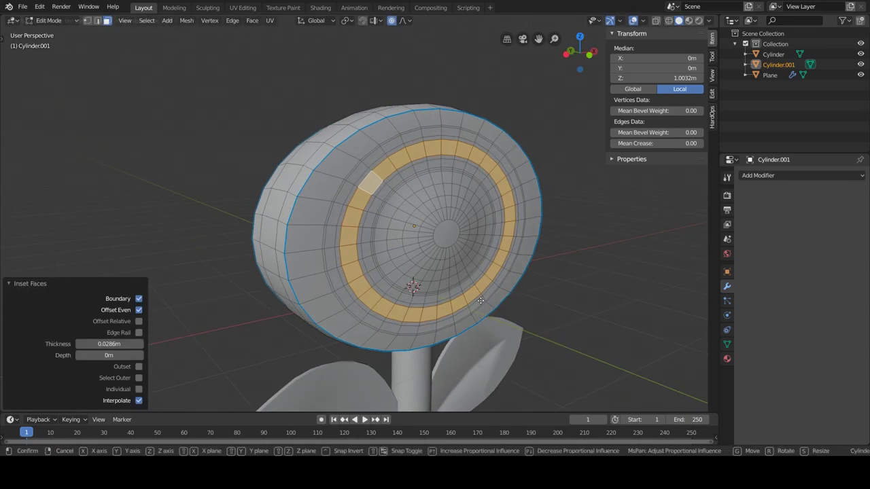
Step: Start a proportional move of the head selection constrained to the Y axis
key("g")
key("y")
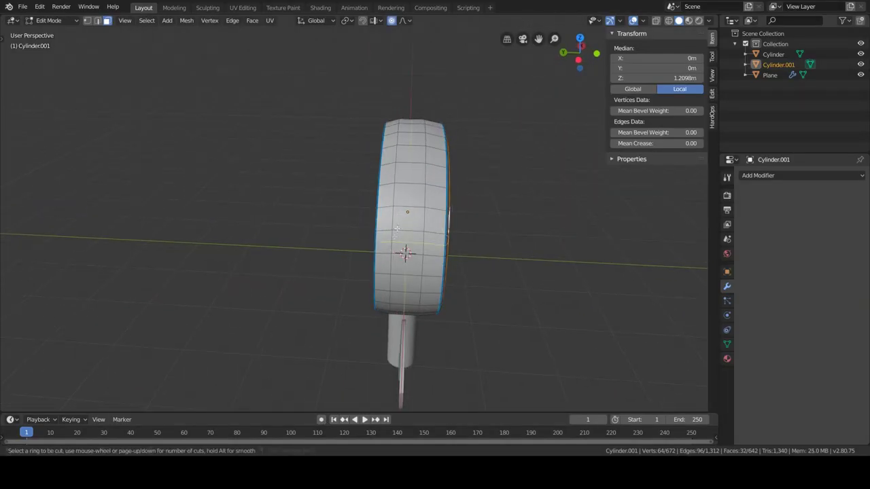
Step: Delete the right half of the flower head's vertices in Right Ortho X-ray view
left_click(397, 229)
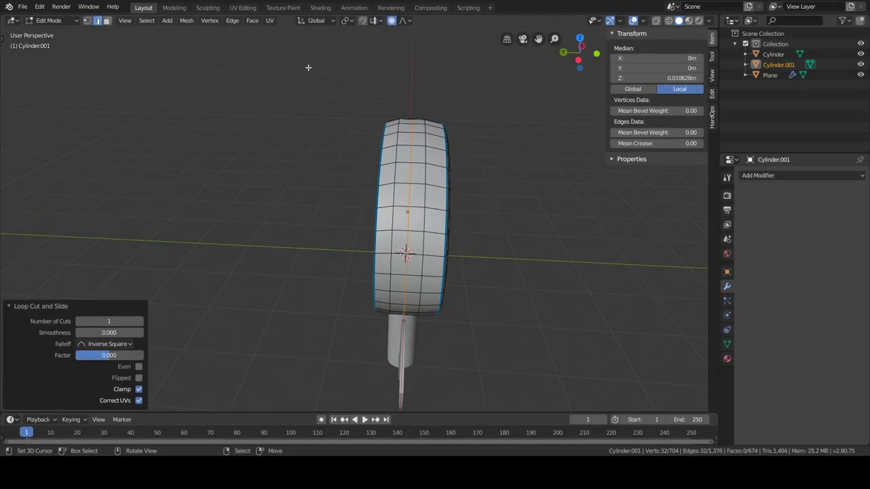
key("KP_3")
key("a")
key("alt+a")
left_click(656, 24)
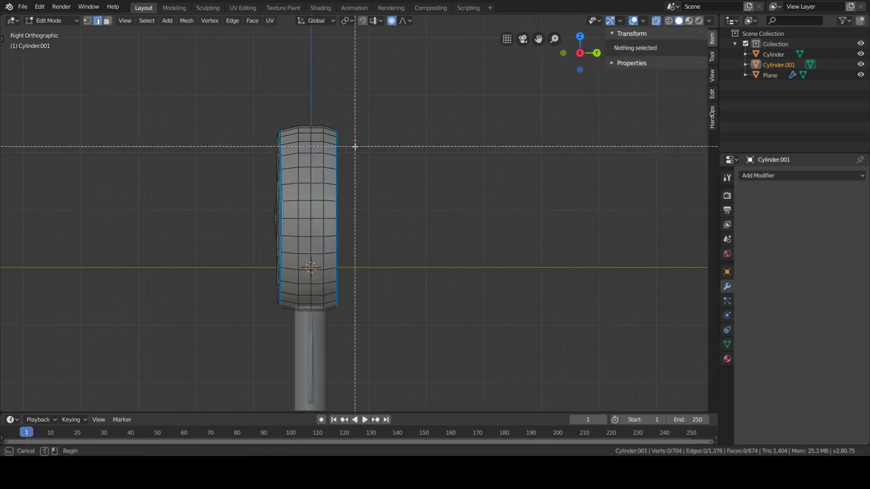
left_click_drag(355, 146, 384, 361)
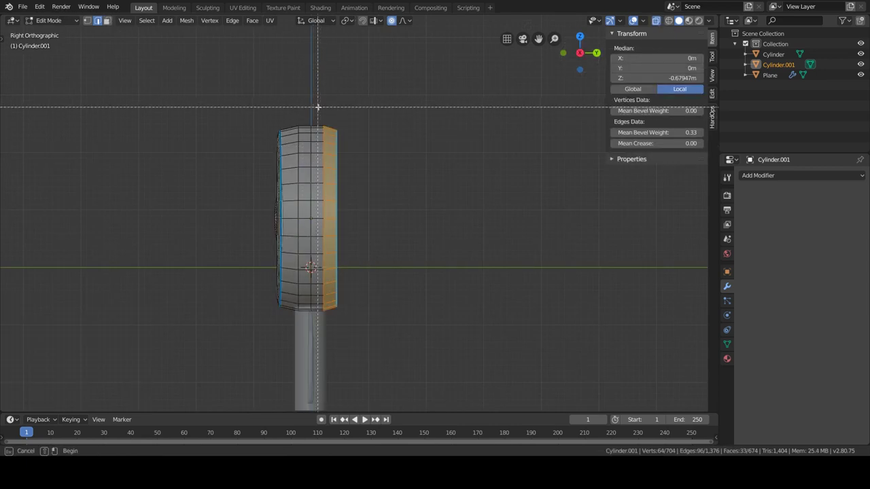
key("x")
left_click(346, 322)
Step: Give the head a Z-axis Mirror modifier and reselect the head in object mode
left_click(768, 175)
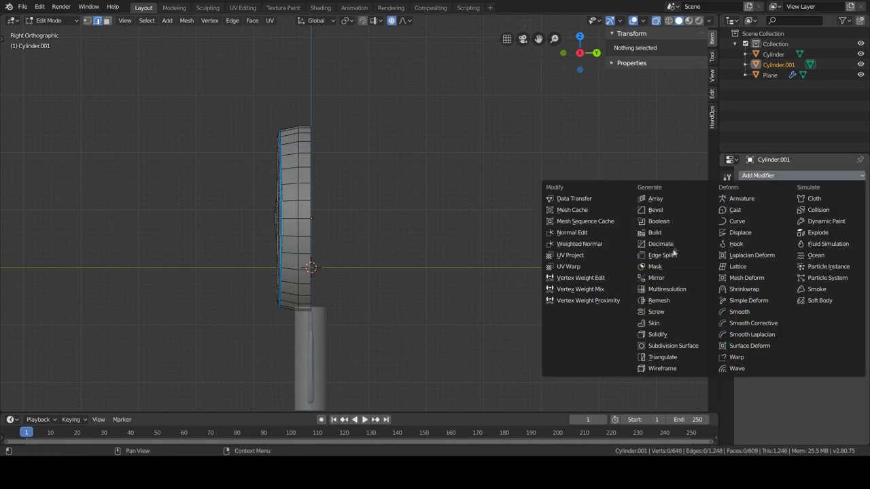
left_click(657, 278)
middle_click_drag(408, 272, 444, 276)
key("Tab")
left_click(427, 311)
left_click(435, 272)
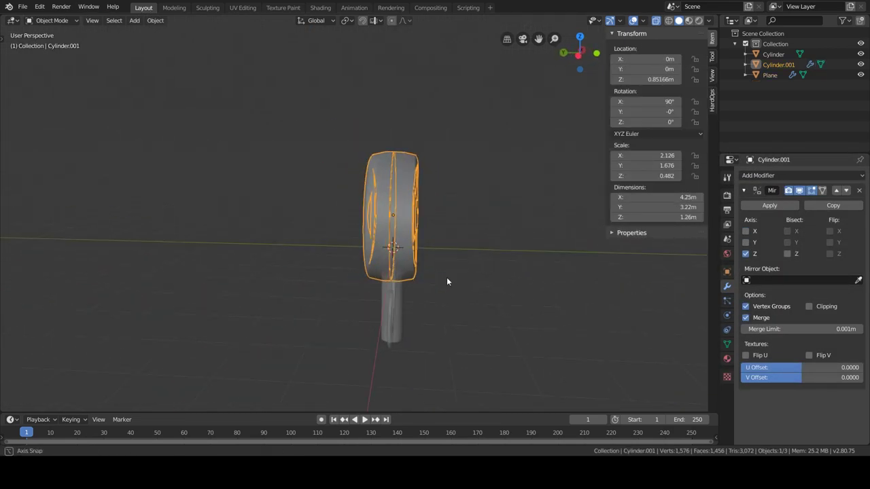
Step: Load the Fire Flower png as a reference image and place it left of the flower
key("KP_1")
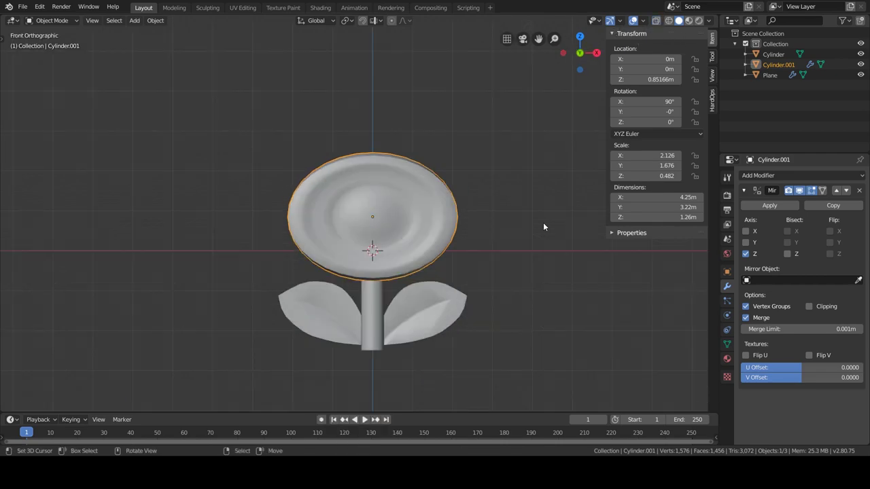
key("shift+a")
left_click(585, 328)
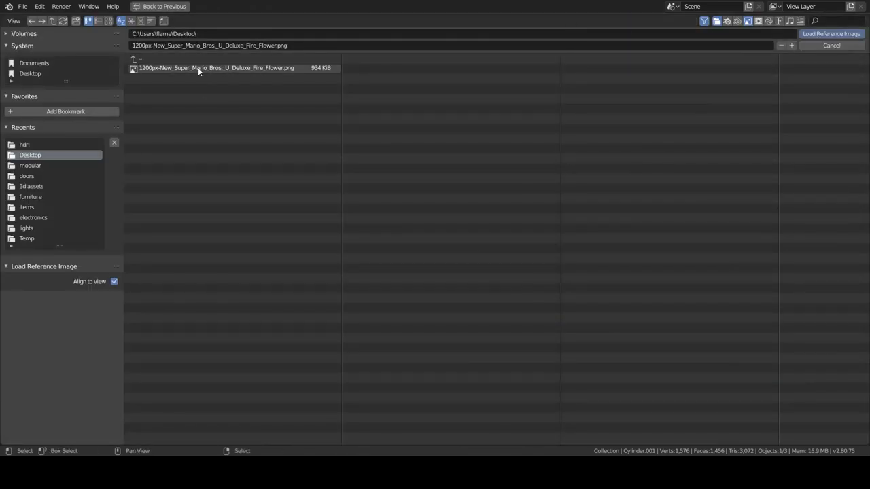
left_click(829, 37)
key("g")
key("x")
left_click(343, 239)
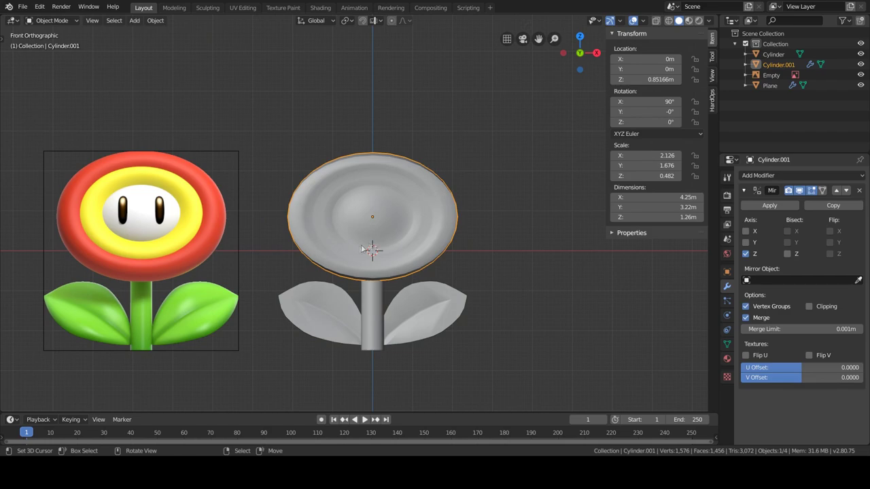
Step: Zoom onto the head in Edit Mode and select an edge near its centre
key("Tab")
key("a")
key("KP_Decimal")
left_click(380, 227)
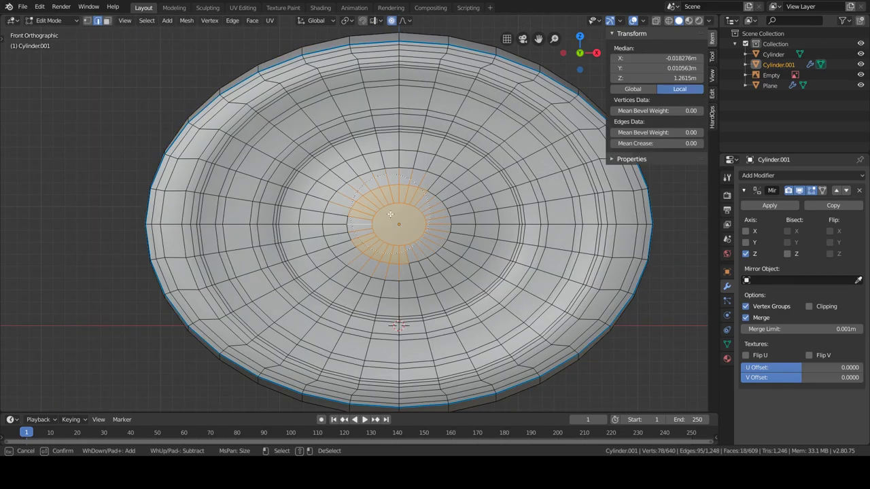
Step: Fill the head's central faces into a single disc face
right_click(390, 215)
left_click(107, 21)
left_click(326, 156, "alt")
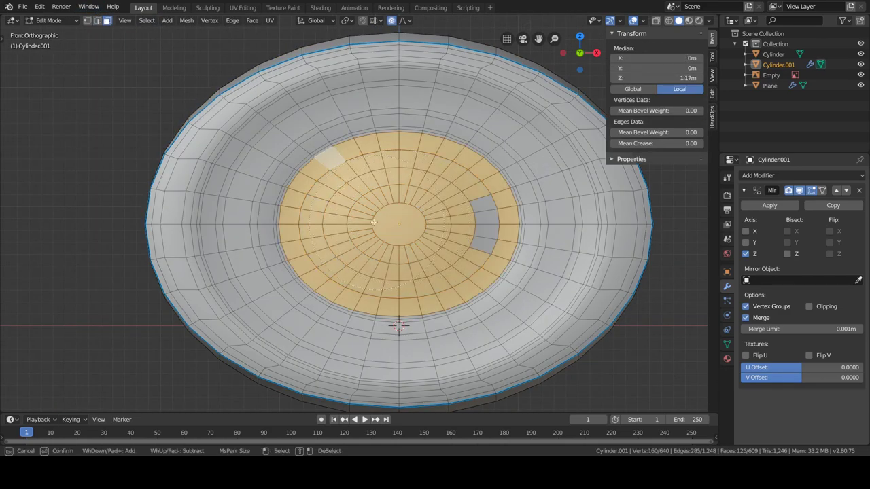
scroll(326, 156, "down", 5)
Step: Create a new WHITE material for the flower head
left_click(727, 254)
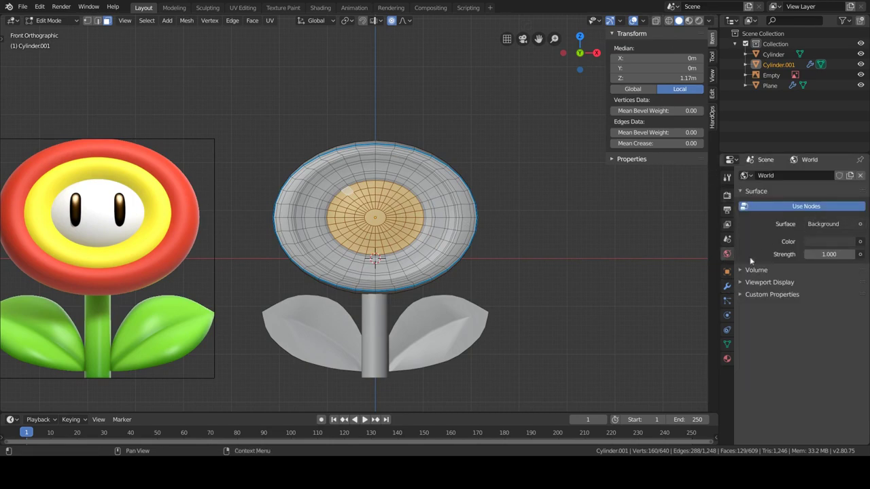
left_click(727, 359)
scroll(688, 236, "up", 8)
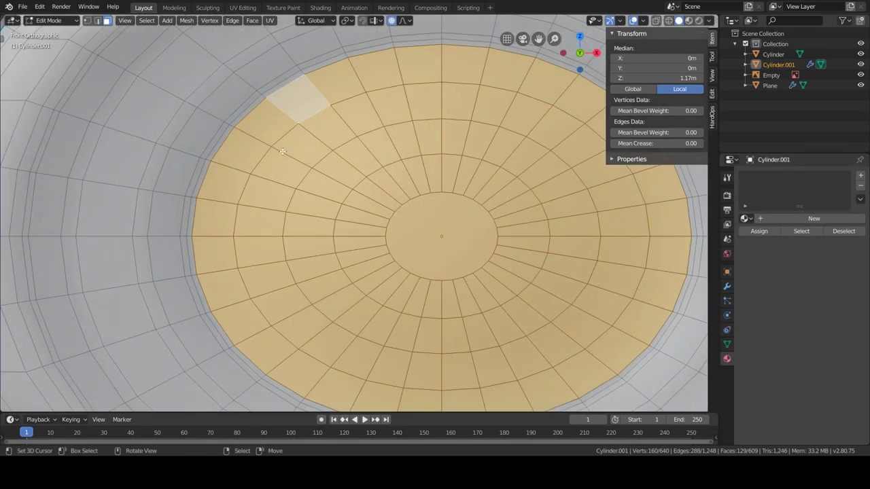
left_click(782, 218)
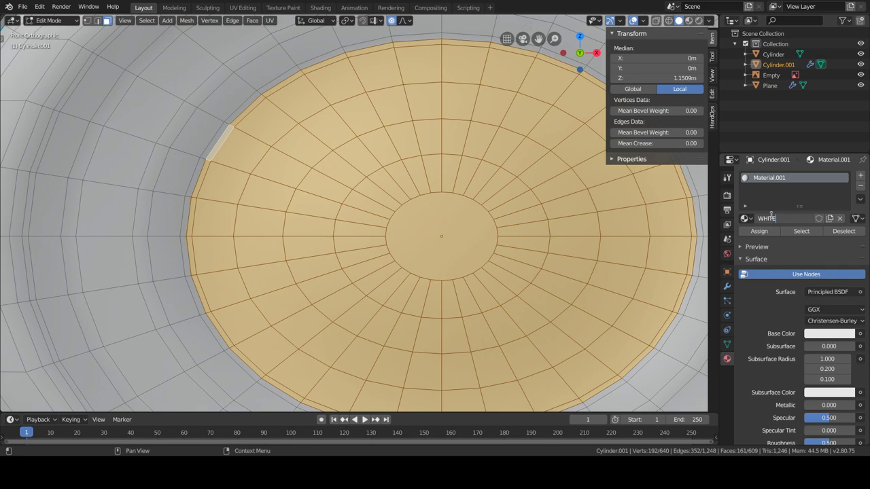
Step: Select the ring of faces between an inner loop and a wider loop on the disc
scroll(442, 238, "down", 3)
scroll(442, 238, "down", 4)
left_click(319, 158)
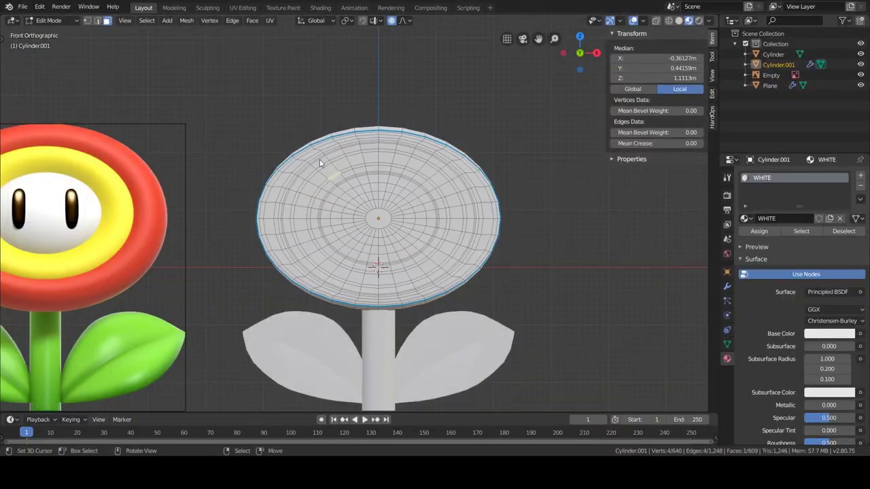
scroll(320, 160, "up", 3)
left_click(699, 21)
left_click(679, 21)
scroll(306, 170, "up", 2)
scroll(292, 136, "up", 2)
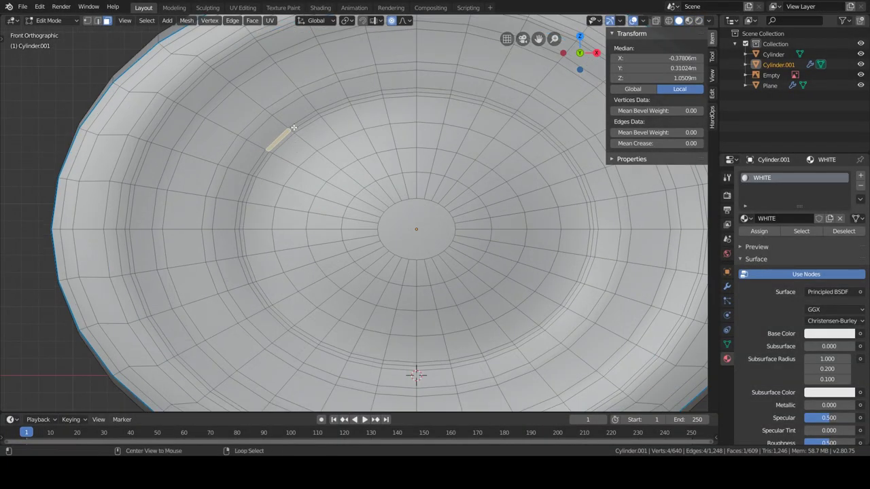
left_click(290, 127, "alt")
scroll(290, 126, "down", 4)
scroll(272, 133, "up", 3)
scroll(252, 136, "up", 1)
left_click(244, 139, "alt+shift")
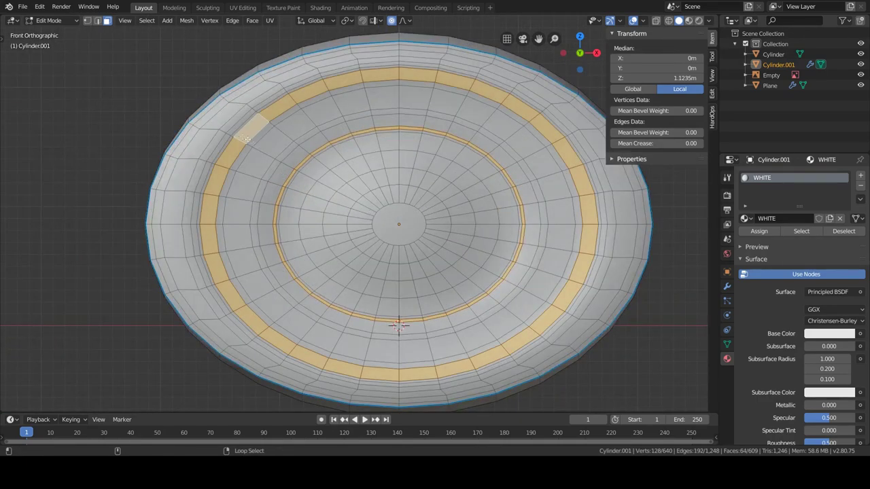
scroll(253, 151, "up", 2)
left_click(802, 231)
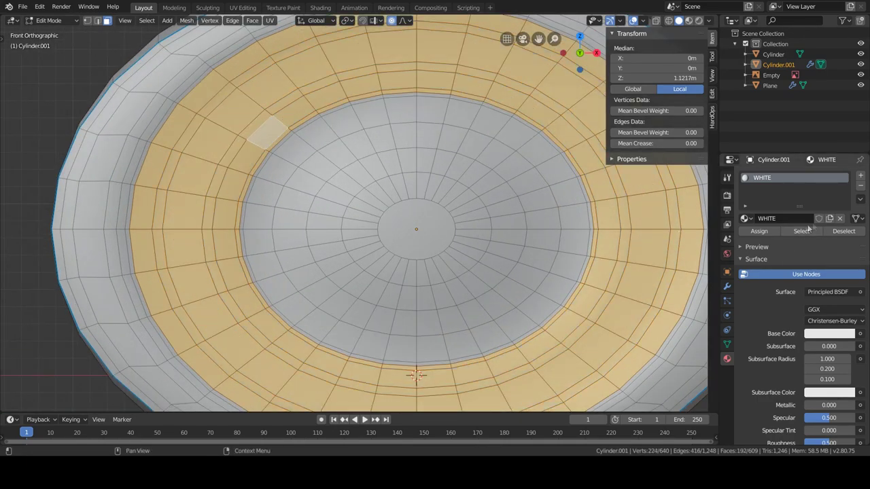
Step: Add a YELLOW material slot with a yellow base colour
left_click(862, 177)
left_click(788, 239)
type("ED")
key("Return")
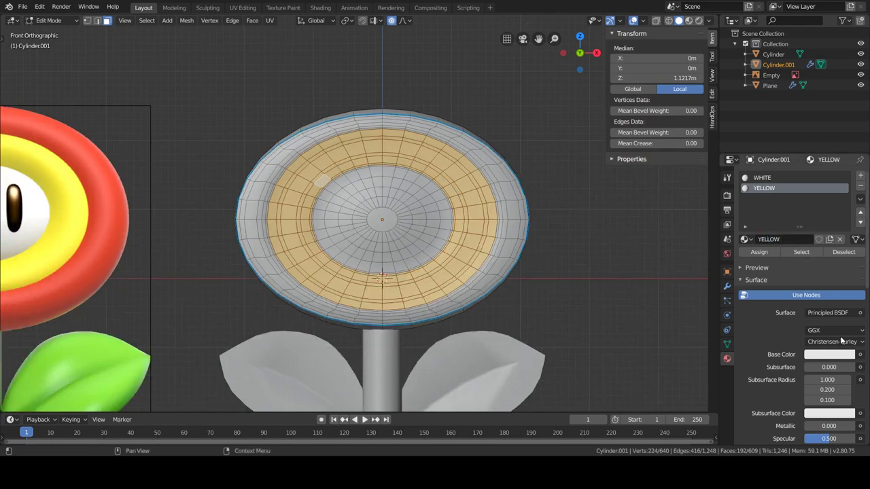
left_click(830, 354)
left_click(793, 235)
scroll(178, 100, "up", 3)
scroll(178, 101, "up", 2)
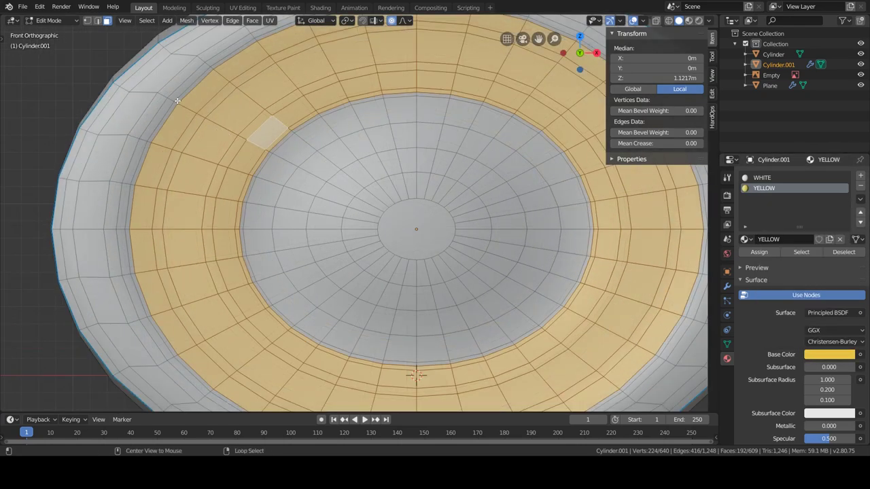
Step: Select the outer rim faces and add a RED material slot with red base colour
left_click(176, 102, "alt")
middle_click_drag(162, 99, 150, 133)
key("ctrl+KP_Add")
key("ctrl+KP_Add")
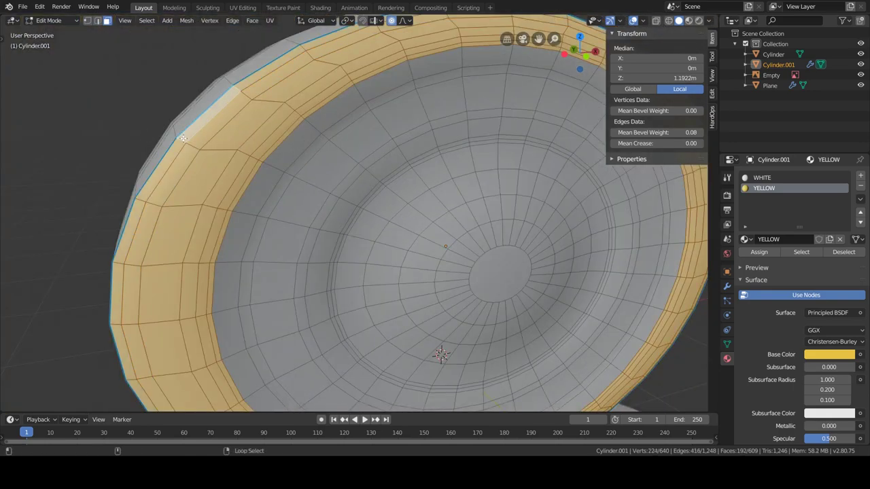
left_click(860, 176)
left_click(775, 239)
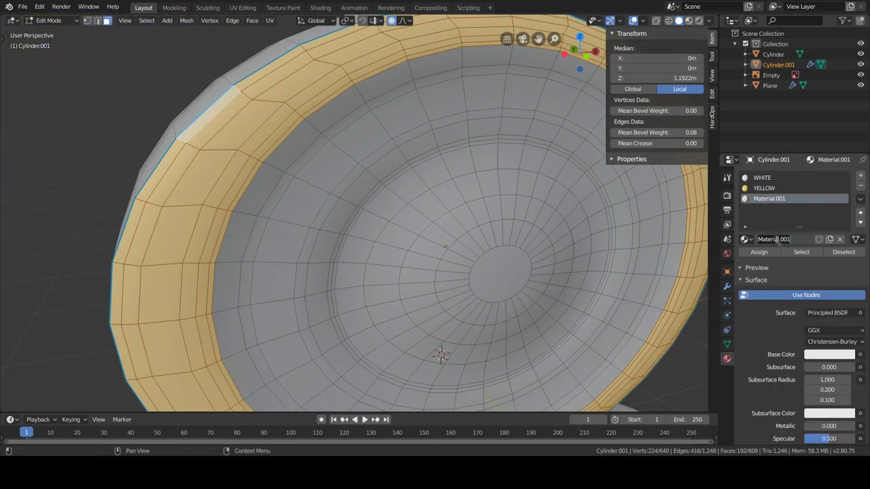
left_click(822, 355)
left_click(850, 229)
scroll(469, 277, "down", 4)
scroll(469, 277, "down", 4)
Step: Add a ground plane, scale it to 38.368 and lower it beneath the flowers
key("Tab")
key("shift+a")
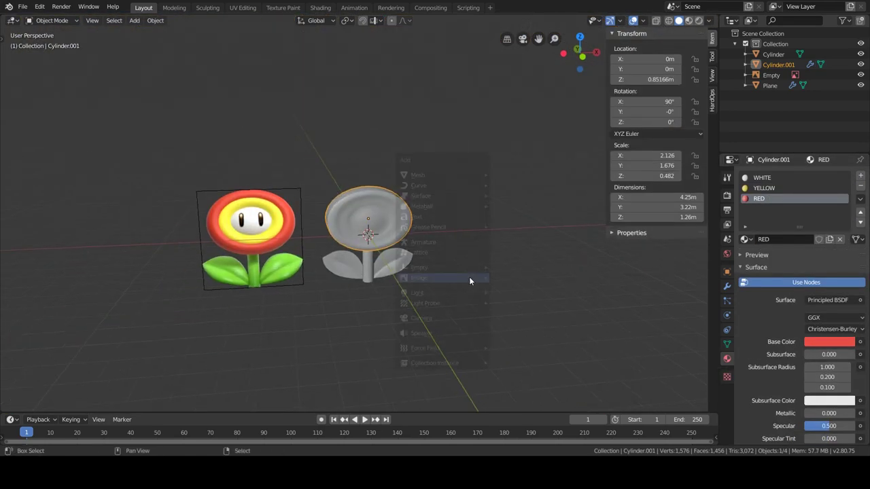
left_click(510, 174)
key("s")
left_click(471, 151)
key("g")
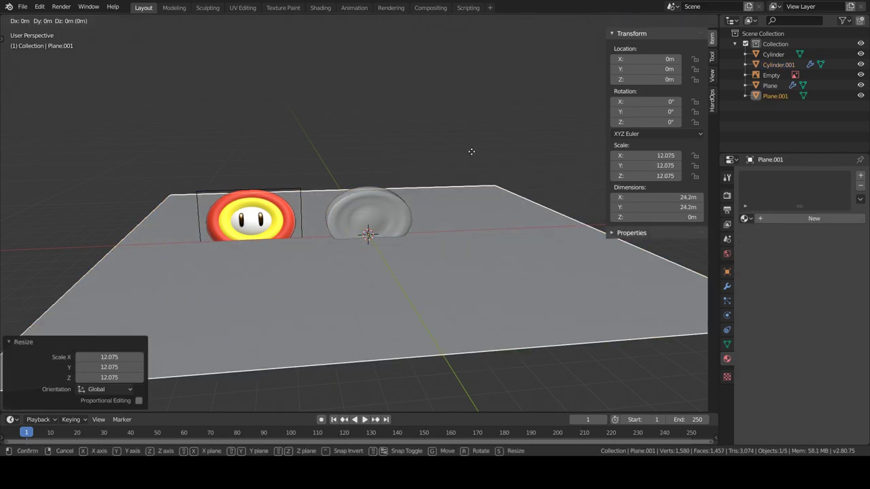
key("z")
left_click(471, 203)
key("s")
left_click(440, 262)
middle_click_drag(440, 262, 665, 134, "shift")
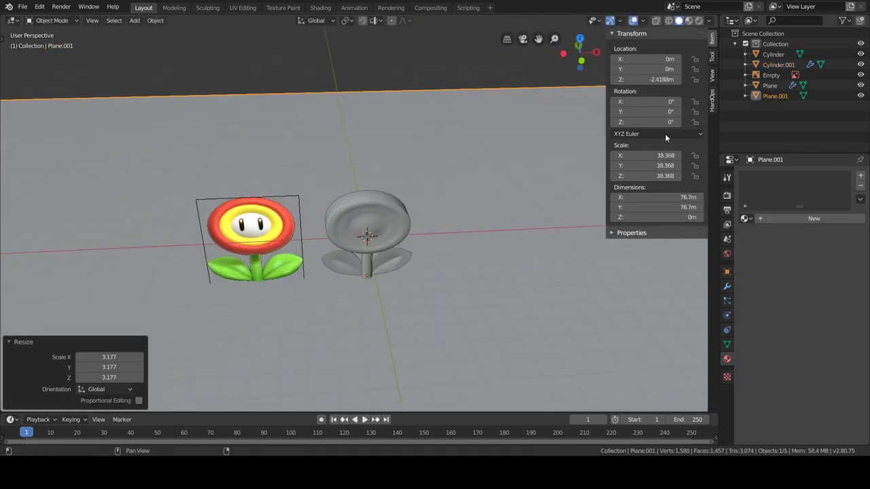
Step: Set the world colour to an Environment Texture using adams_place_bridge_8k.hdr
left_click(728, 255)
left_click(861, 242)
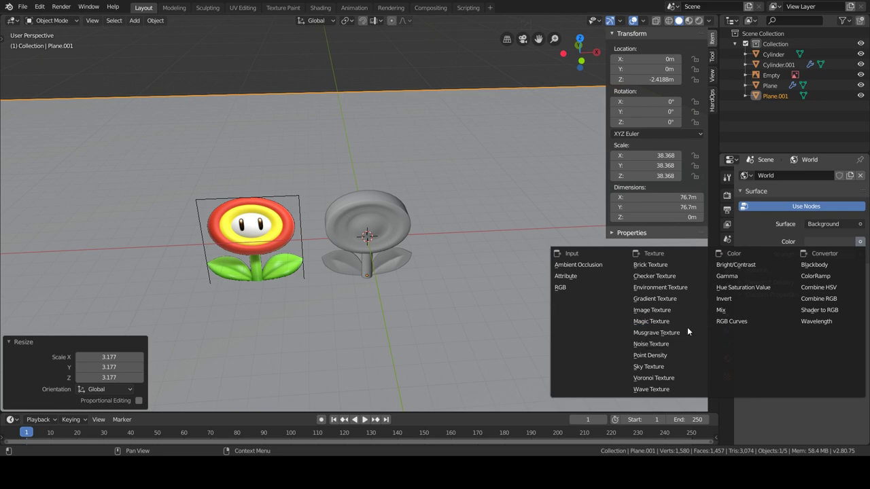
left_click(656, 287)
left_click(816, 252)
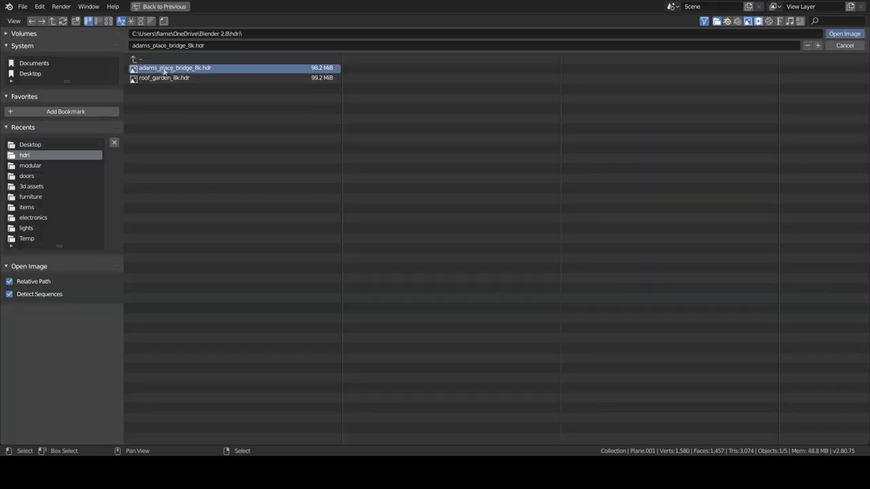
left_click(849, 33)
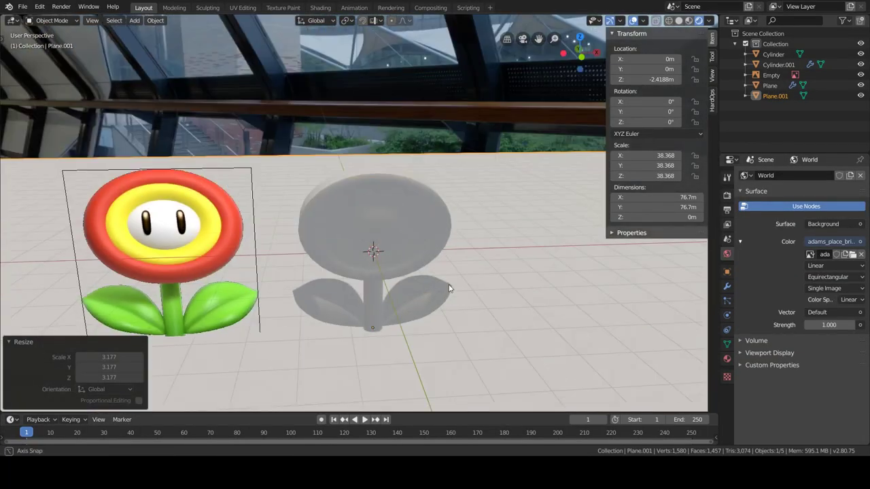
key("Tab")
Step: Enlarge the bottom area and switch the viewport to rendered shading
left_click_drag(197, 413, 204, 331)
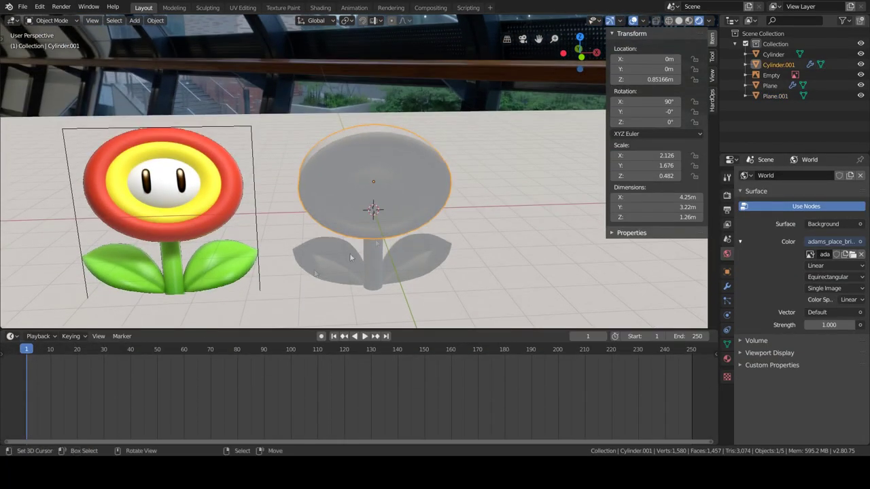
key("z")
left_click(404, 238)
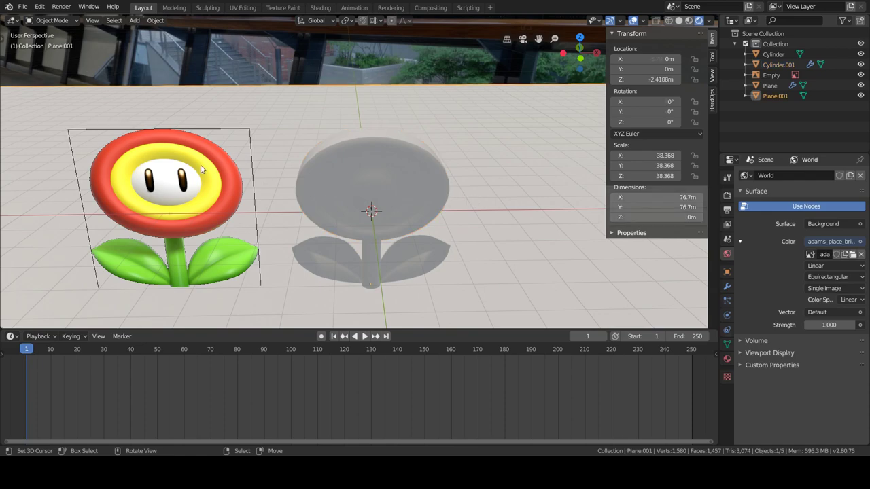
scroll(387, 205, "up", 4)
Step: Assign RED to the selected outer ring faces of the head in Edit Mode
key("Tab")
left_click(727, 359)
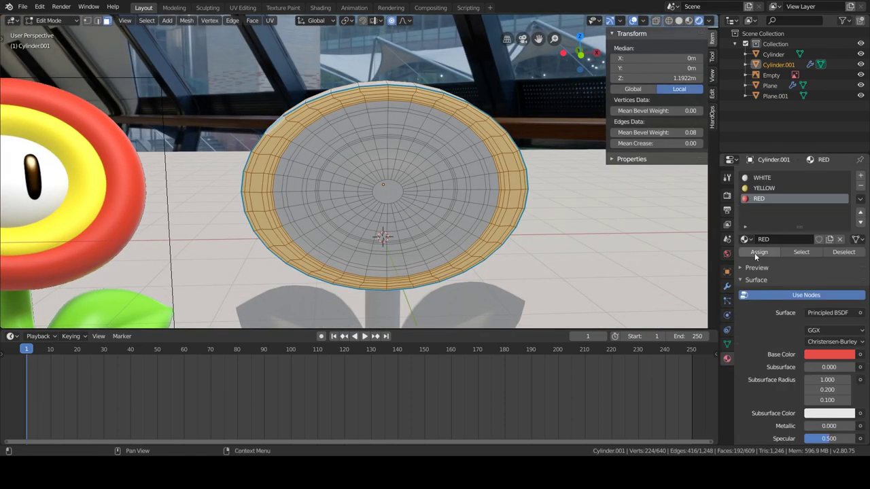
left_click(759, 252)
scroll(226, 110, "up", 3)
left_click(225, 111, "alt")
key("ctrl+KP_Add")
key("ctrl+KP_Add")
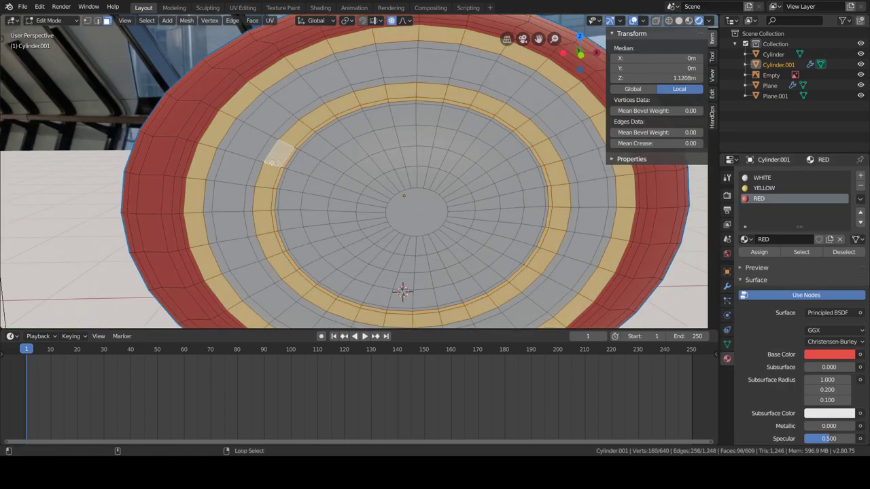
key("ctrl+KP_Add")
key("alt+a")
Step: Brush-select the central faces and assign them the WHITE material
left_click(762, 177)
scroll(233, 165, "up", 2)
scroll(233, 165, "up", 2)
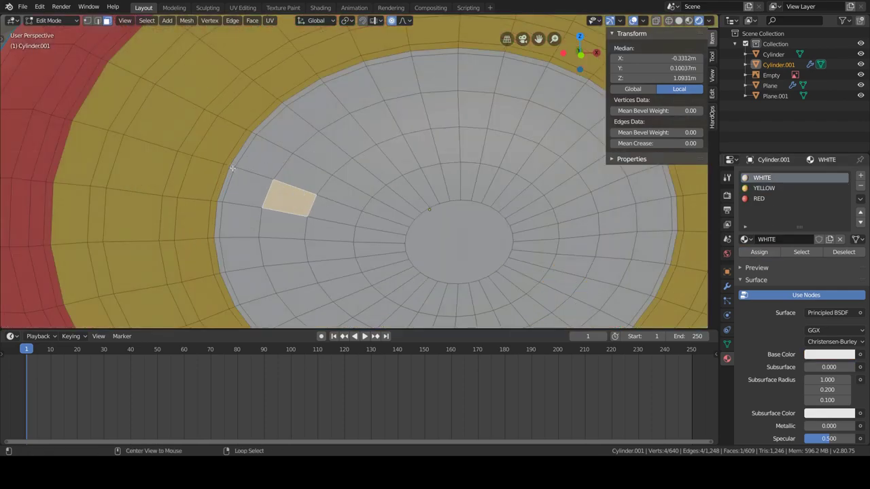
left_click(234, 165, "alt")
left_click(233, 165, "alt")
scroll(233, 165, "down", 4)
key("c")
left_click_drag(442, 231, 373, 197)
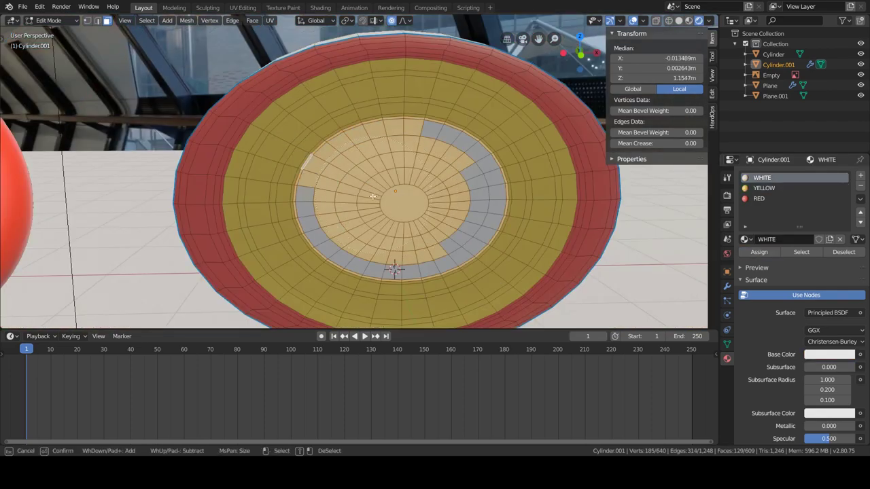
left_click(760, 252)
Step: Select the outer rim face loop and assign it the RED material slot
key("Tab")
scroll(537, 221, "down", 3)
scroll(484, 214, "down", 3)
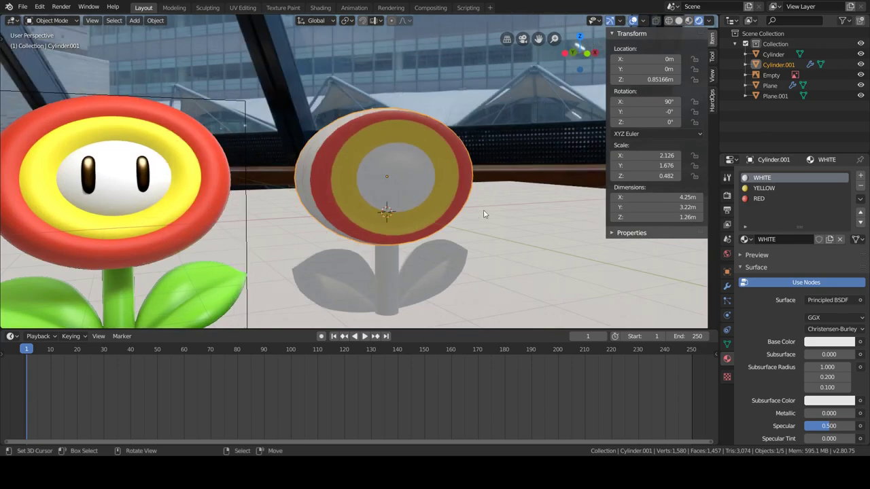
key("Tab")
middle_click_drag(465, 213, 381, 177)
left_click(363, 168, "alt")
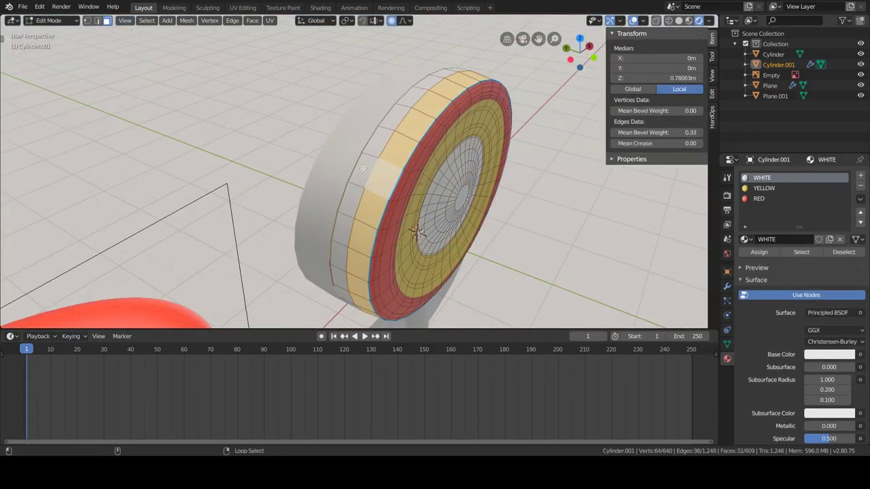
left_click(758, 198)
left_click(760, 251)
scroll(426, 194, "up", 3)
key("Tab")
Step: Select the stem and create a new material for it
middle_click_drag(426, 194, 401, 206, "alt")
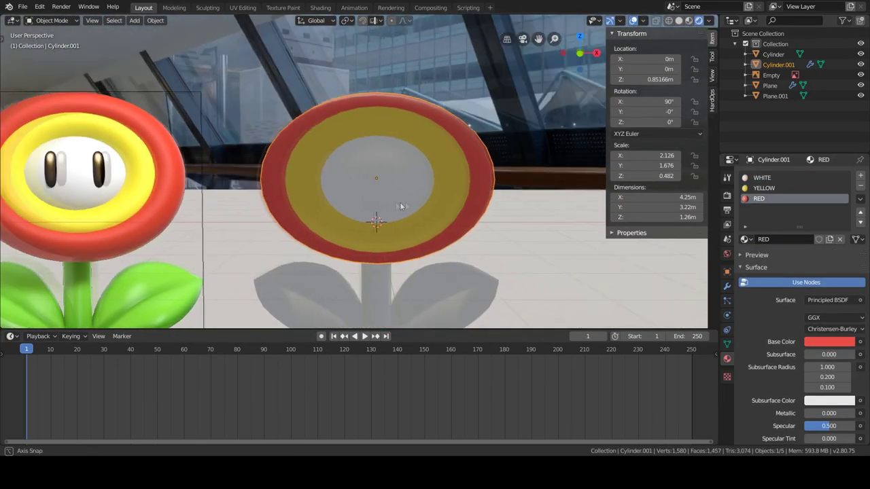
scroll(401, 206, "down", 3)
left_click(408, 264)
scroll(415, 265, "up", 2)
left_click(796, 218)
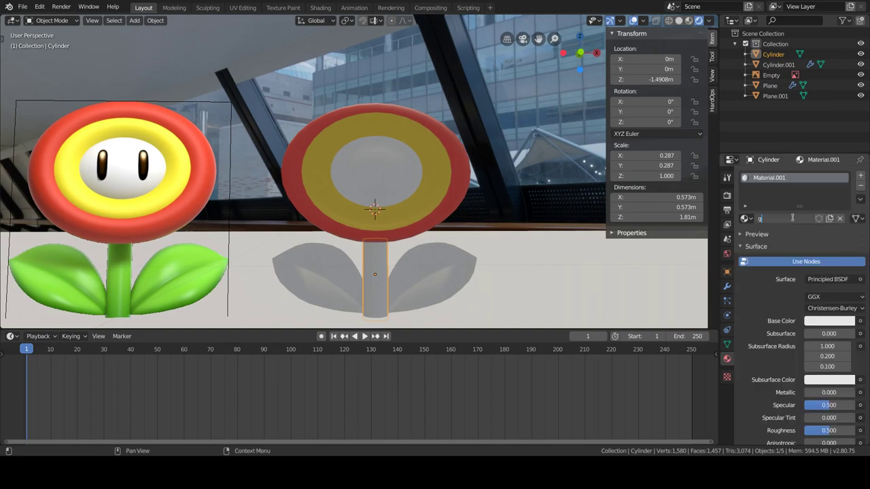
type("Green")
Step: Give the stem a light green base colour and apply the Green material to the leaves
left_click(818, 325)
left_click(792, 205)
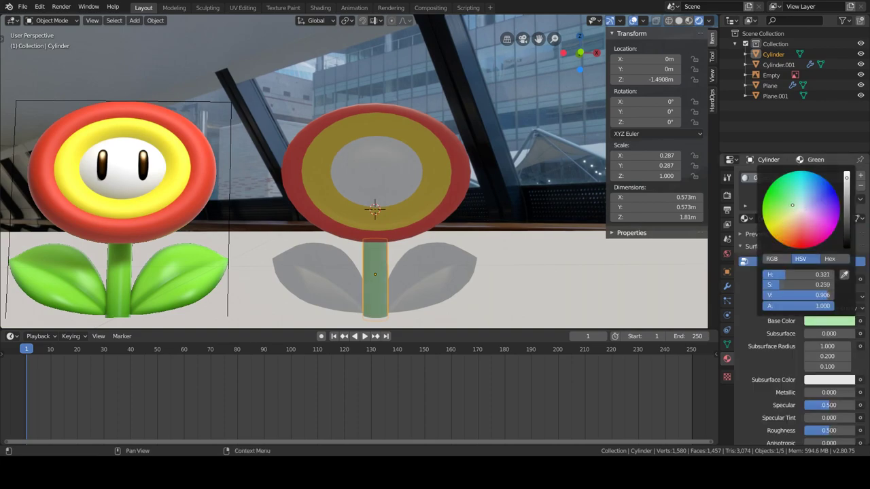
left_click(435, 272)
left_click(745, 218)
left_click(653, 229)
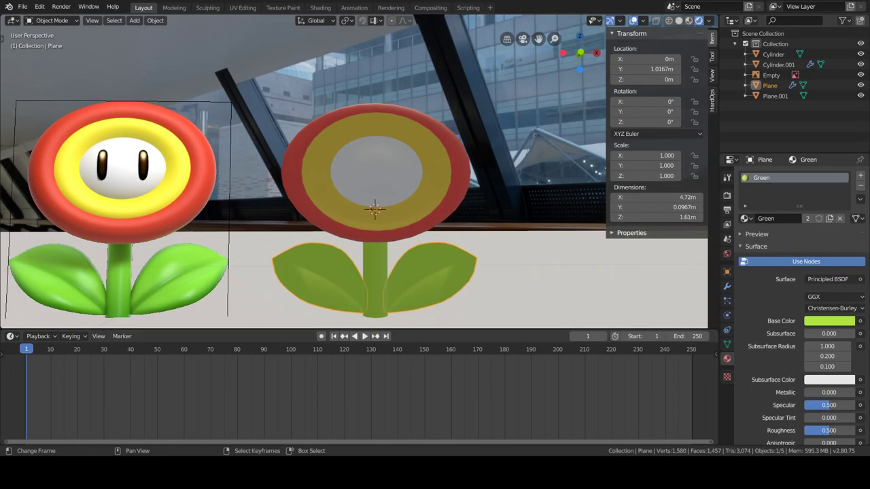
Step: Turn the bottom area into a Shader Editor showing the Principled BSDF settings
left_click(38, 336)
left_click(12, 336)
left_click(70, 281)
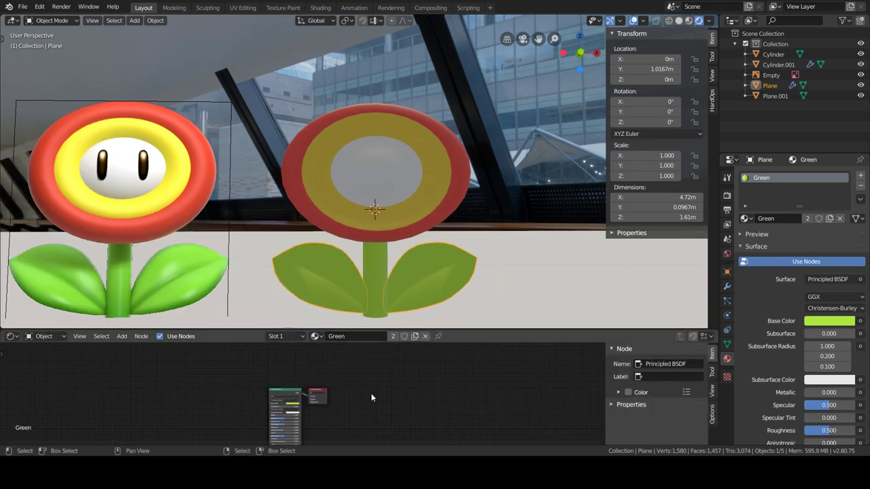
middle_click_drag(470, 377, 445, 386)
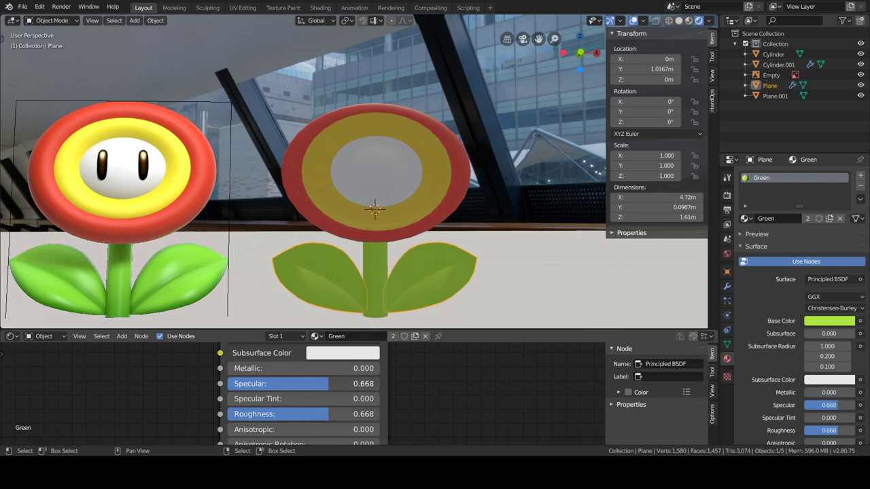
Step: Add a Sun light and raise it straight up above the flowers
key("shift+a")
mouse_move(372, 114)
middle_mouse_down()
mouse_move(378, 243)
mouse_move(391, 204)
middle_mouse_up()
left_click(416, 337)
scroll(387, 235, "down", 5)
key("g")
key("z")
left_click(395, 126)
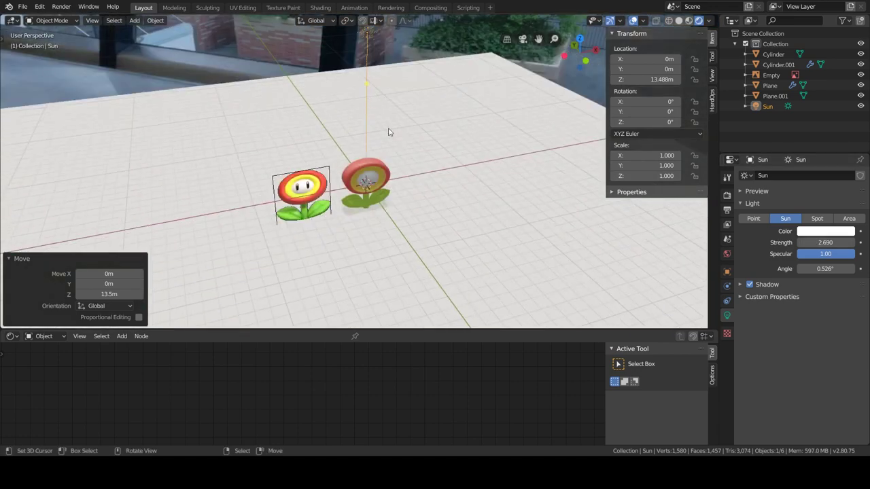
Step: Tilt the Sun 23.5° on X and return the head to object mode
key("r")
key("y")
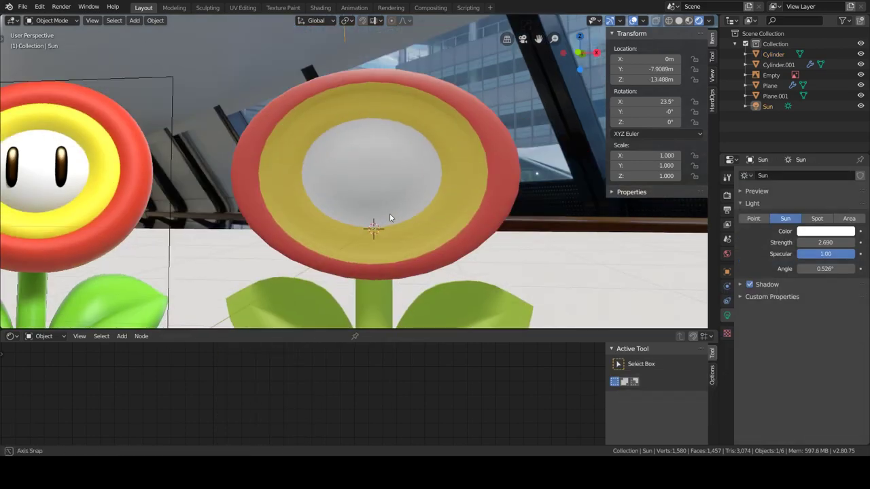
key("Tab")
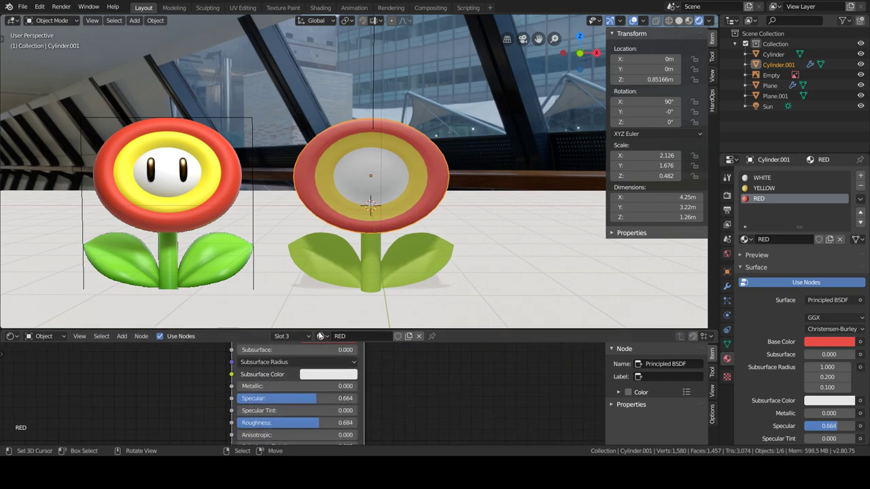
Step: Raise specular and roughness to about 0.66–0.69 on the RED, YELLOW and WHITE head materials
left_click(321, 335)
left_click(340, 234)
key("ctrl+z")
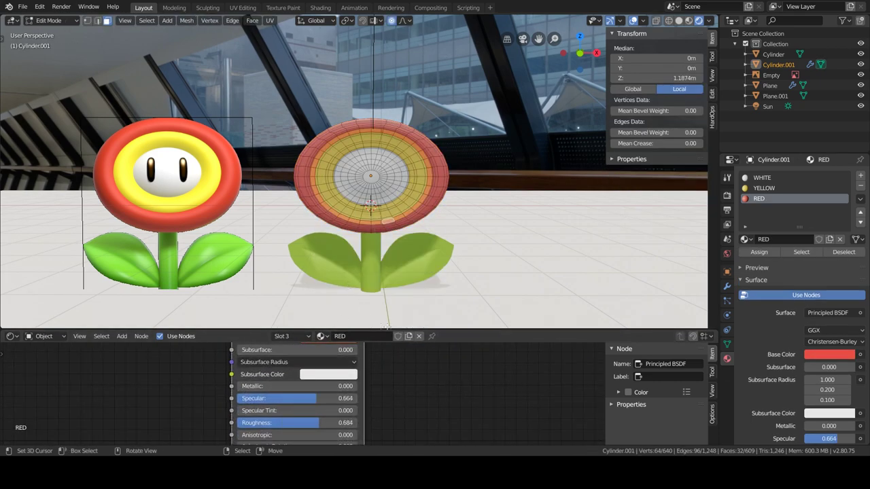
left_click(764, 188)
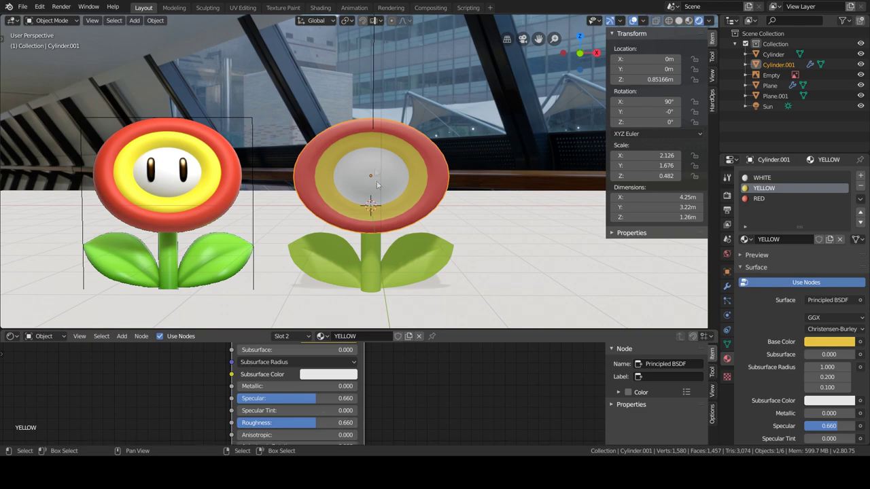
left_click(763, 177)
left_click(316, 363)
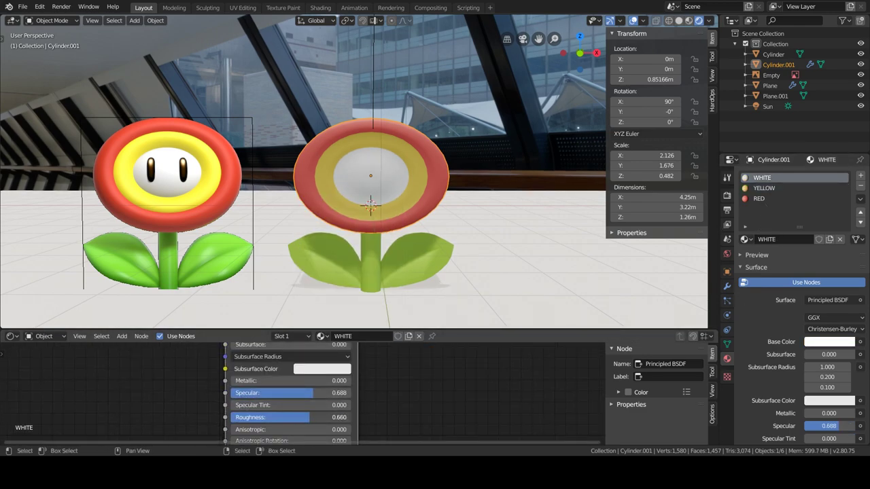
scroll(292, 394, "down", 2)
scroll(292, 394, "down", 2)
scroll(389, 204, "up", 3)
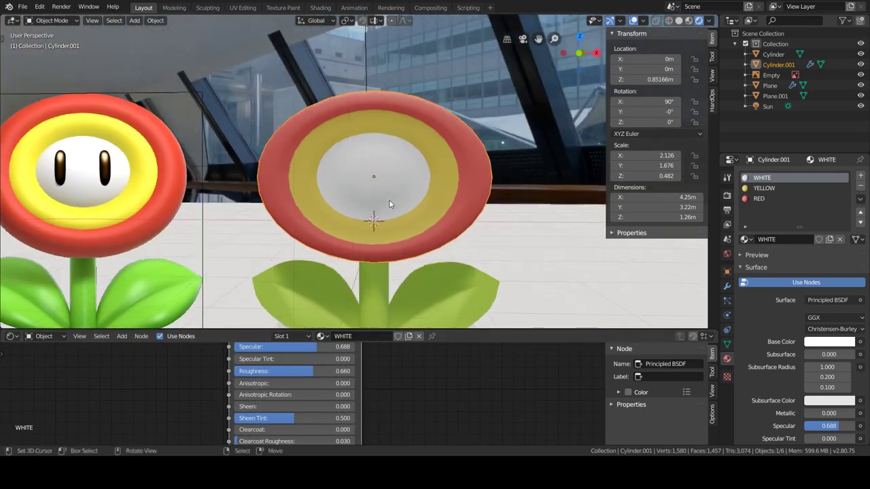
scroll(389, 203, "down", 3)
key("z")
key("shift+a")
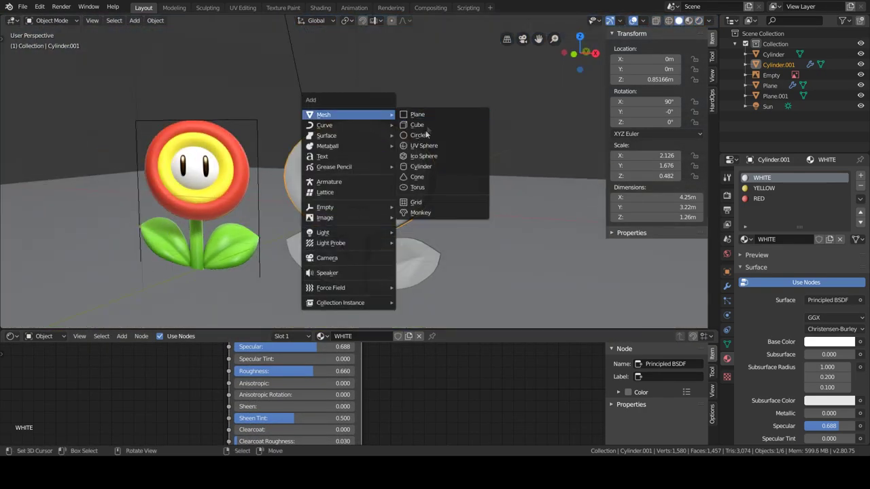
Step: Add a cylinder and rotate it 90° on the X axis
left_click(425, 167)
middle_click_drag(298, 218, 306, 219)
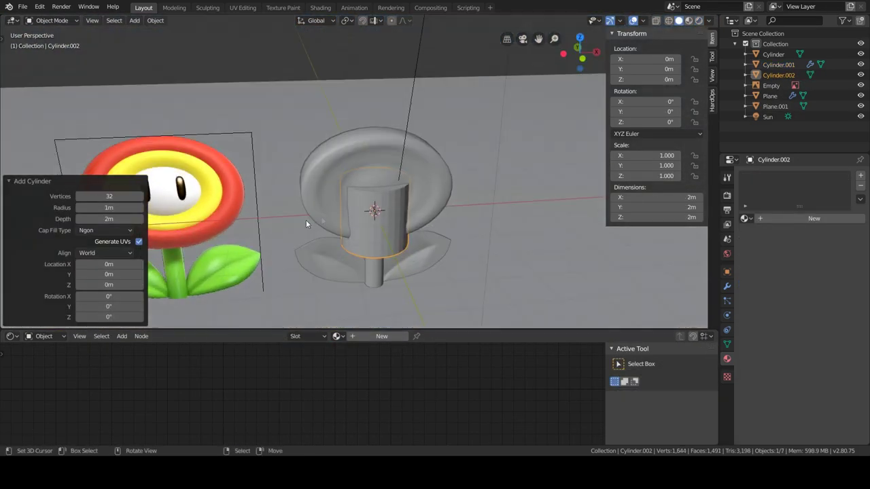
key("r")
key("x")
key("9")
key("0")
key("Return")
scroll(348, 219, "up", 3)
Step: In front view, select a region of faces on the cylinder
key("Tab")
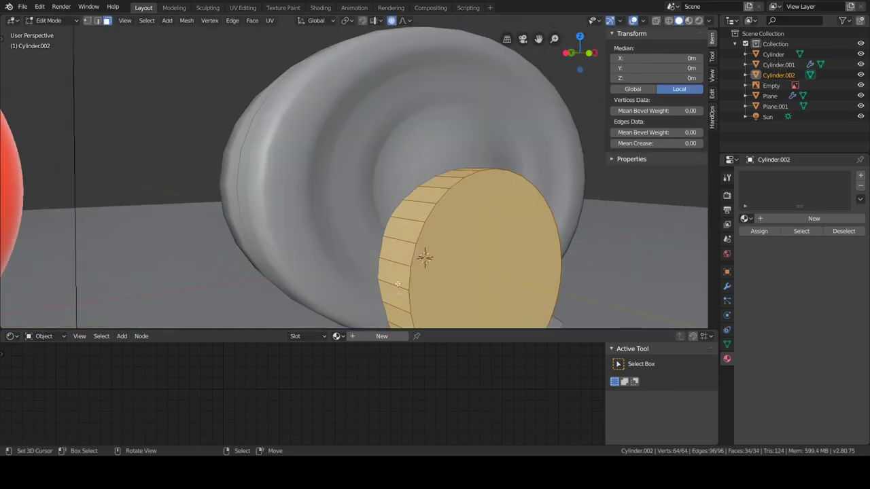
key("alt+a")
left_click(338, 266, "ctrl")
scroll(338, 266, "down", 3)
key("KP_1")
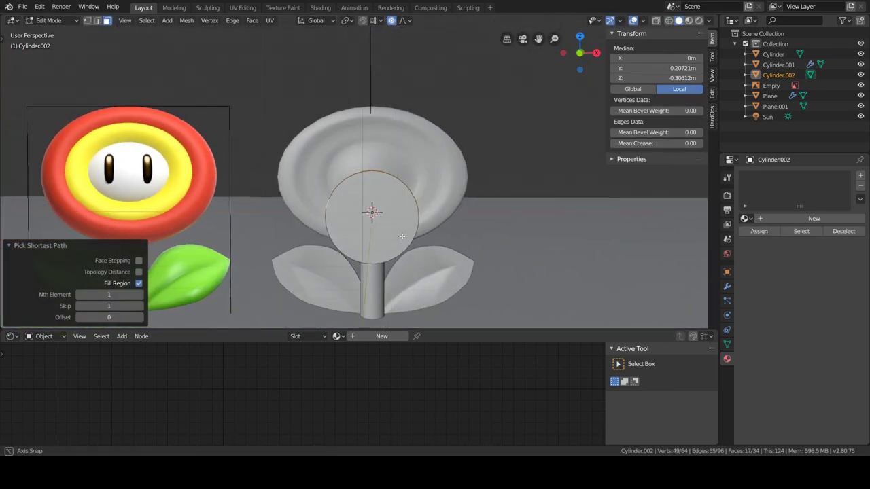
left_click(394, 197, "ctrl+shift")
key("g")
key("z")
key("Escape")
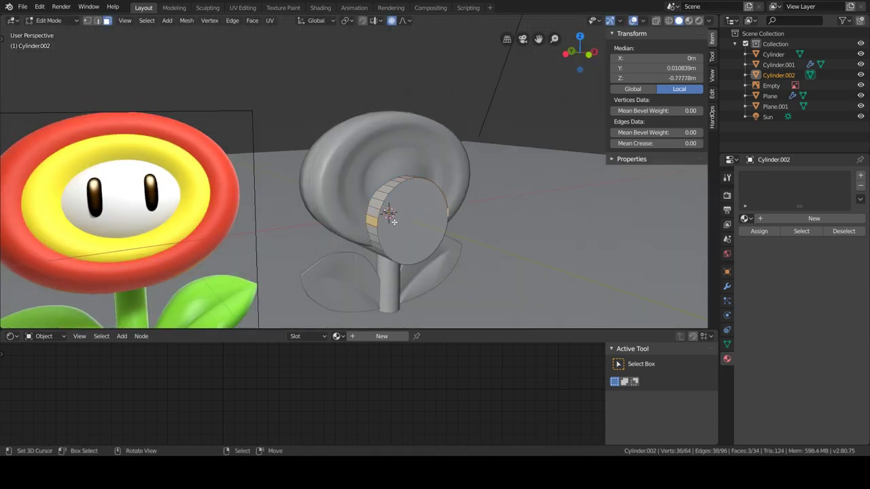
middle_click_drag(415, 173, 377, 233)
Step: Try scaling and moving the cylinder's faces, then undo back to the unedited cylinder
key("s")
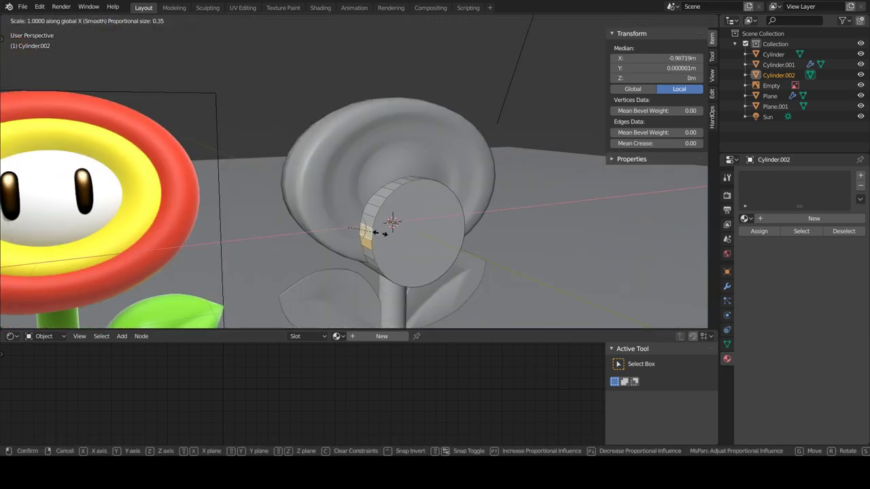
left_click(381, 232)
scroll(354, 223, "down", 3)
mouse_move(354, 224)
middle_mouse_down()
mouse_move(428, 239)
mouse_move(475, 236)
middle_mouse_up()
left_click(428, 239, "ctrl")
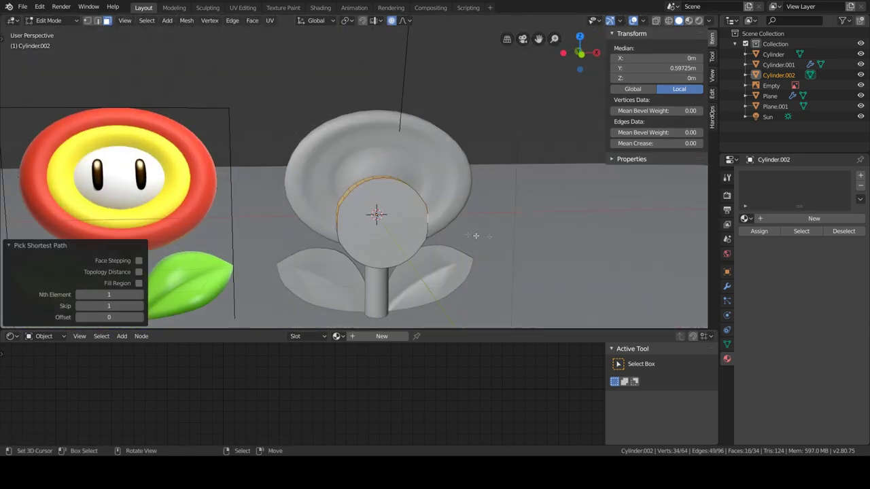
key("g")
key("z")
key("Escape")
key("ctrl+z")
key("ctrl+z")
mouse_move(480, 151)
middle_mouse_down()
mouse_move(427, 248)
mouse_move(508, 286)
mouse_move(423, 256)
middle_mouse_up()
key("ctrl+z")
Step: Flatten the cylinder along Z and raise it onto the flower head
key("s")
key("z")
left_click(468, 265)
key("g")
key("z")
left_click(475, 265)
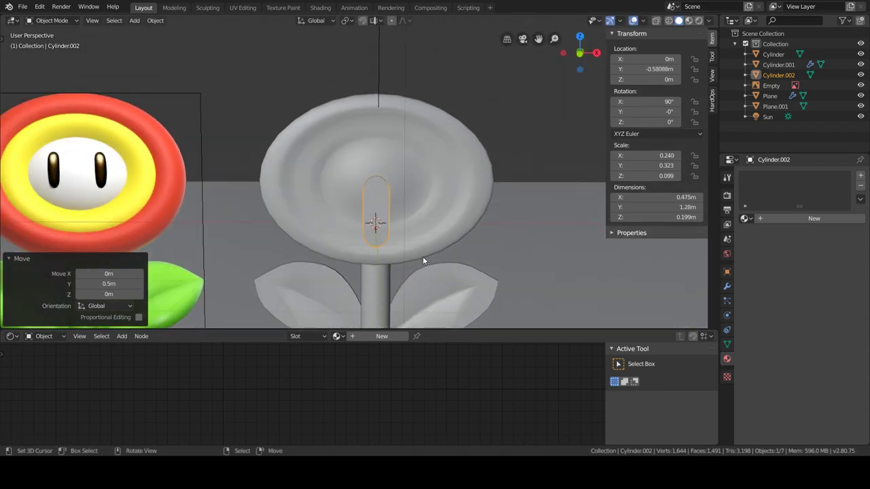
key("s")
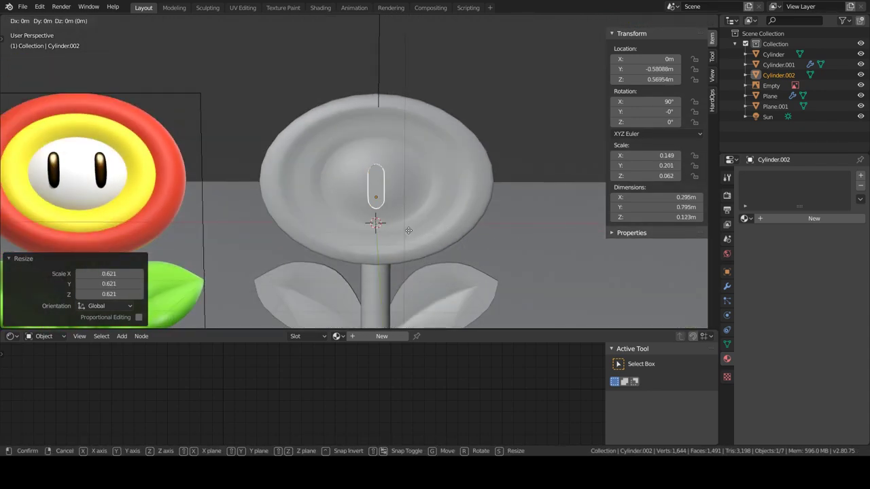
key("Escape")
Step: Stretch part of the mesh along X into a capsule and shift it vertically
key("Tab")
key("g")
key("x")
left_click(381, 218)
key("g")
key("z")
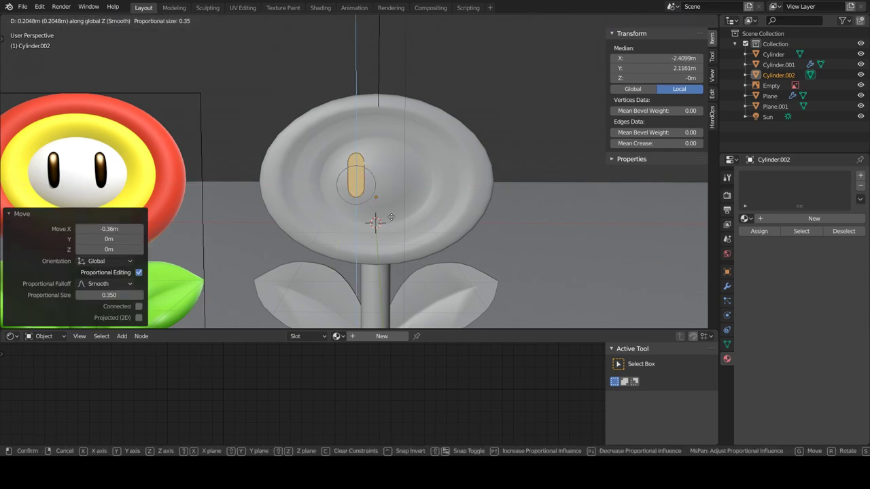
left_click(392, 218)
key("KP_Decimal")
scroll(540, 228, "up", 2)
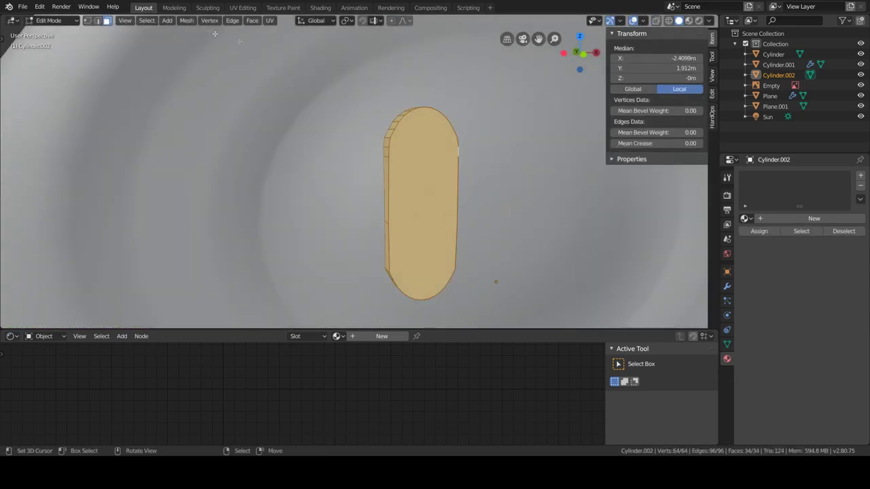
Step: Inset the capsule's front face and push the inner face inward
key("i")
left_click(515, 230)
key("o")
scroll(489, 233, "down", 4)
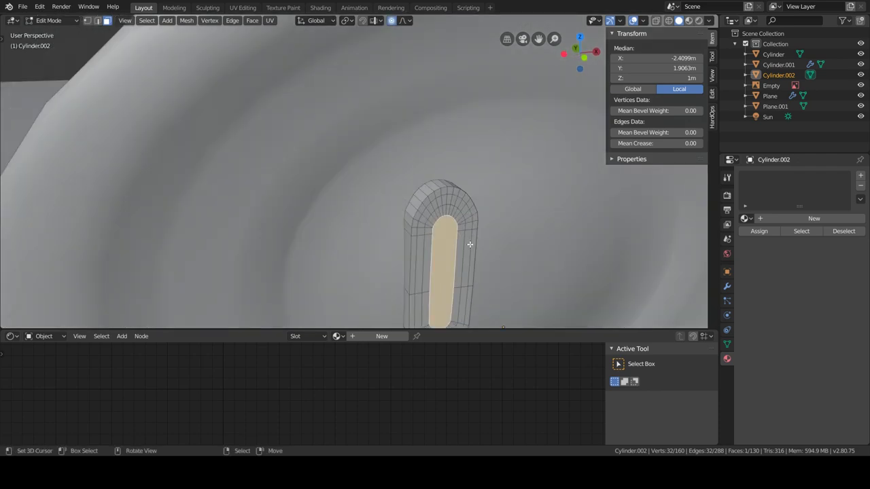
key("g")
left_click(469, 235)
key("Tab")
scroll(476, 233, "down", 2)
Step: Move the eye along Y onto the head's face and rotate it around Z
key("g")
key("y")
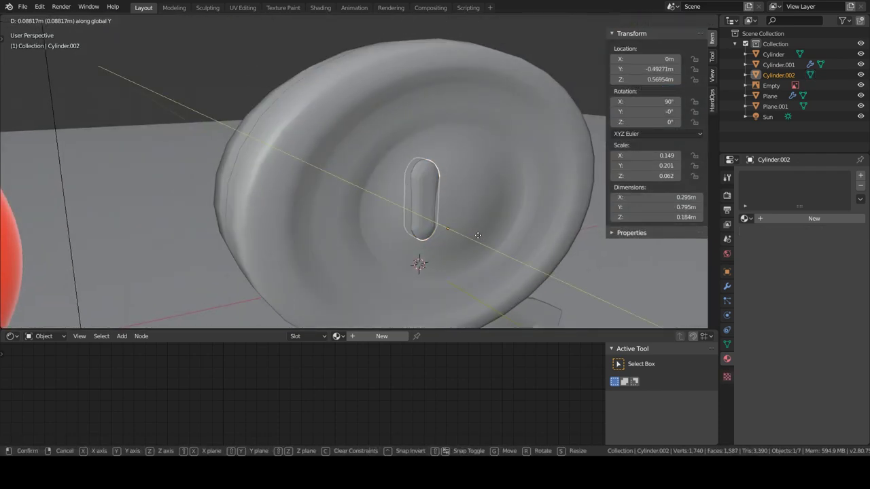
left_click(486, 241)
middle_click_drag(486, 241, 466, 238)
key("r")
scroll(466, 238, "up", 2)
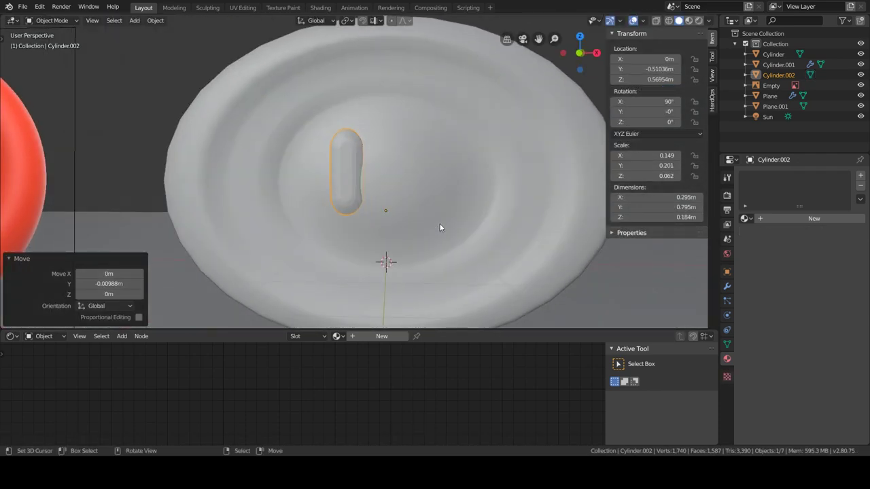
key("z")
left_click(441, 223)
Step: Tilt the eye mesh slightly around Z in edit mode, then return to object mode
key("Tab")
key("r")
key("z")
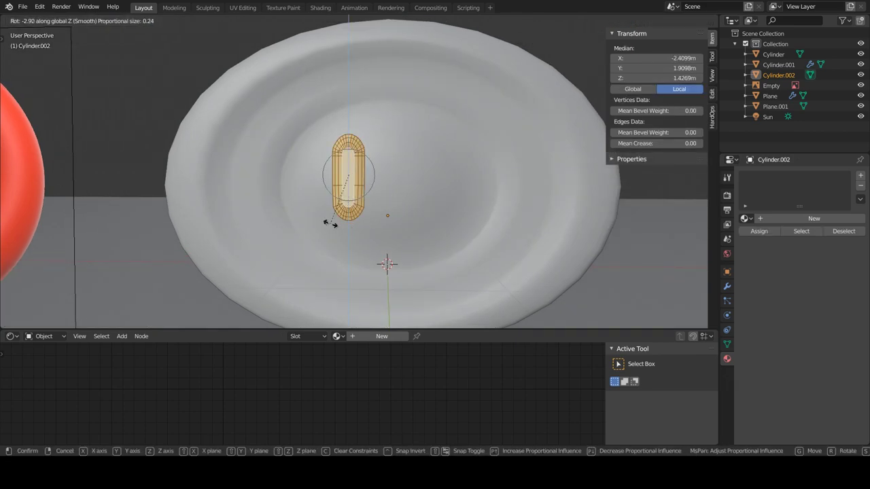
left_click(330, 224)
key("Tab")
scroll(367, 204, "down", 3)
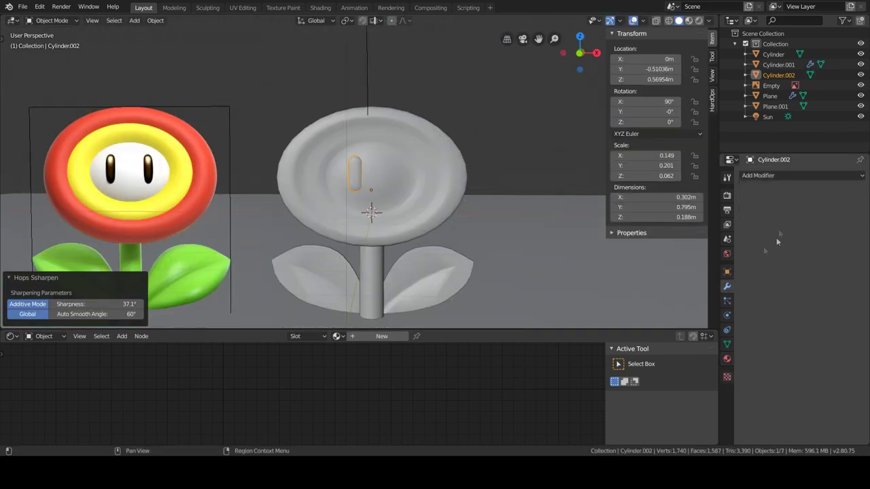
Step: Add an X Mirror modifier to pair the eye and give it a new dark red material
left_click(775, 176)
left_click(632, 303)
left_click(382, 336)
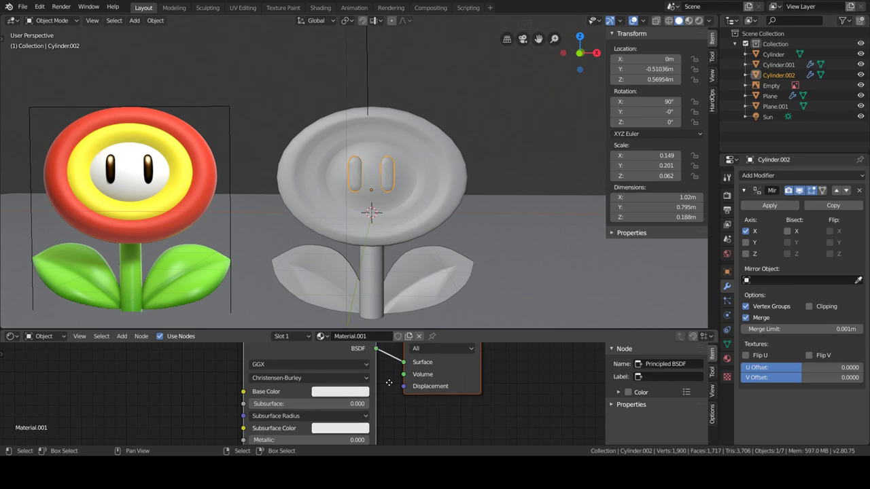
left_click(331, 374)
left_click_drag(372, 346, 319, 346)
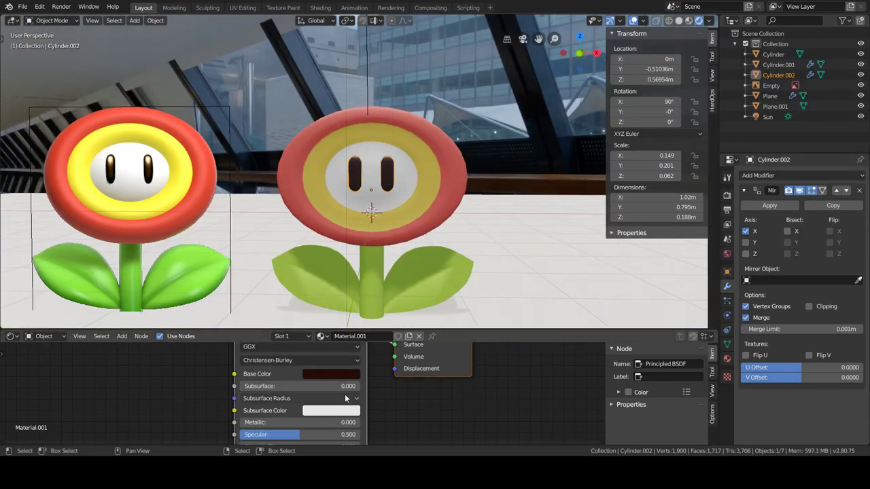
scroll(345, 394, "down", 2, "shift")
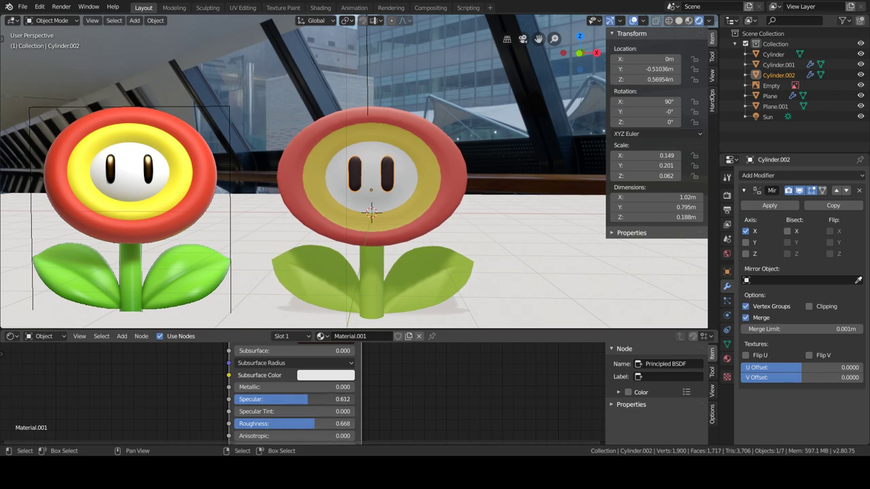
Step: Raise the eye material's specular, then loop-cut a new edge loop across the eye
left_click_drag(307, 399, 314, 399)
scroll(354, 177, "up", 5)
key("Tab")
scroll(337, 173, "up", 3)
key("ctrl+r")
left_click(347, 157)
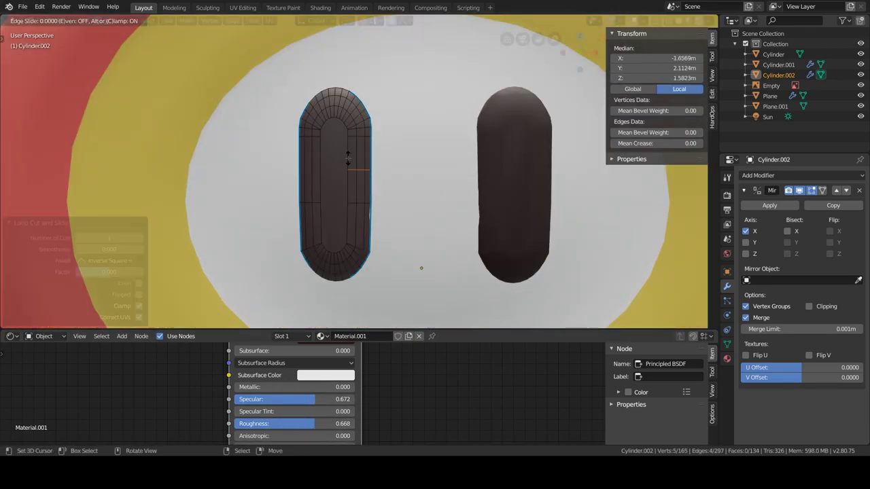
left_click(348, 158)
scroll(371, 147, "up", 2)
Step: Select the arch-shaped face at the top of the eye
left_click(438, 174)
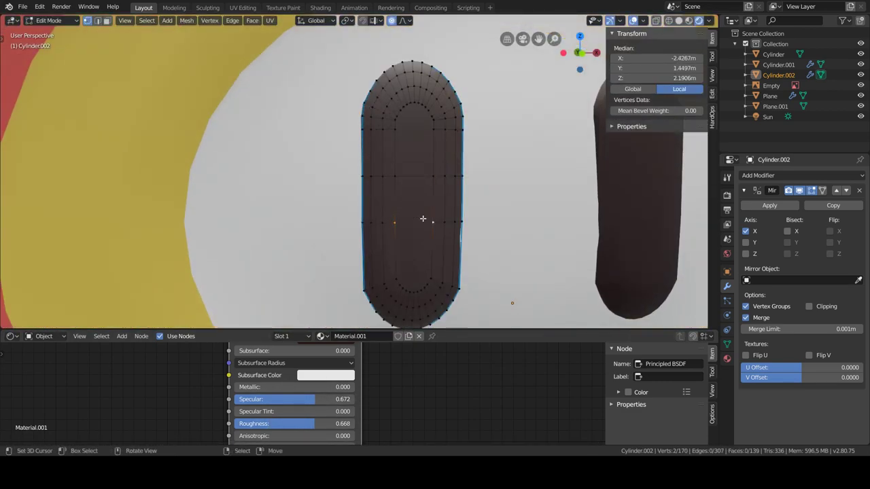
scroll(423, 218, "down", 6)
scroll(421, 204, "up", 6)
key("3")
left_click(397, 153)
scroll(381, 163, "up", 3)
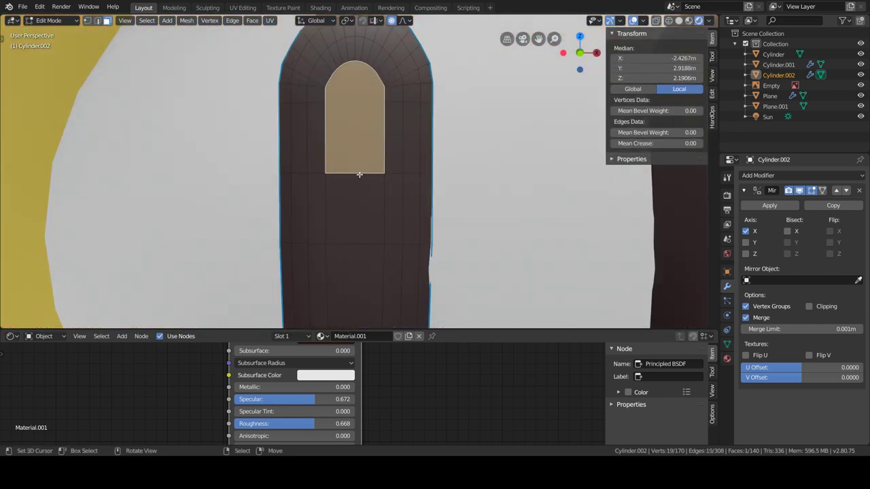
left_click(357, 178)
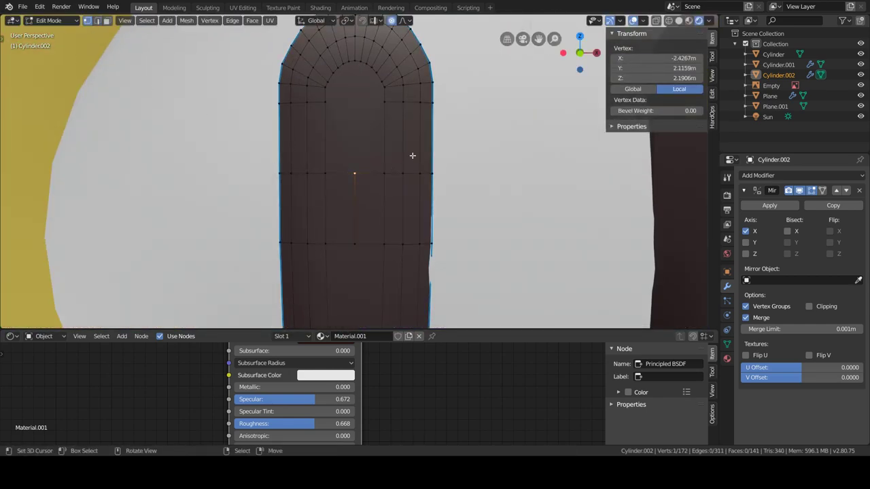
key("Tab")
scroll(422, 191, "down", 5)
scroll(408, 204, "up", 4)
key("Tab")
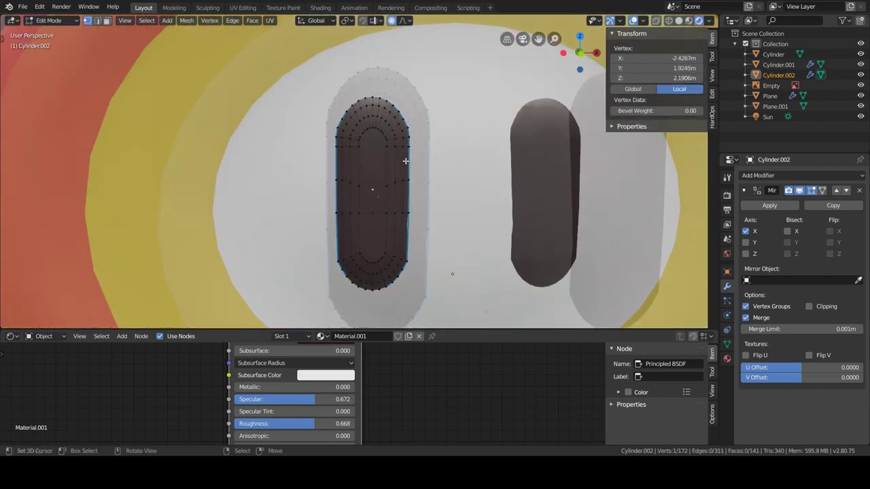
Step: Assign a new WHITE.001 material to the highlight face and adjust its pale base colour
left_click(727, 359)
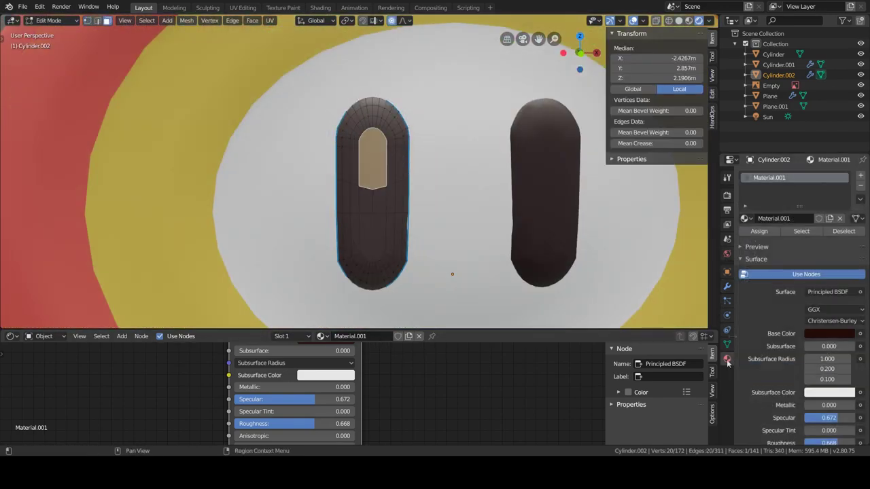
left_click(860, 176)
left_click(746, 239)
left_click(645, 307)
left_click(759, 252)
key("Tab")
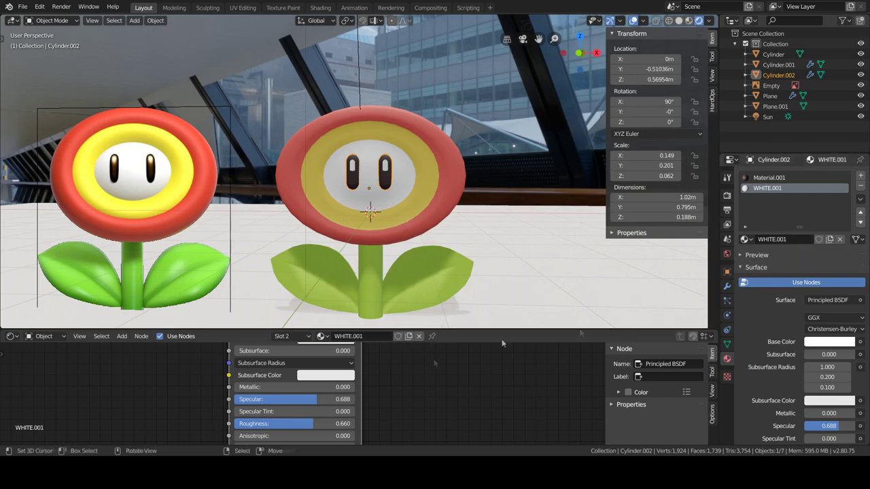
scroll(327, 381, "up", 2)
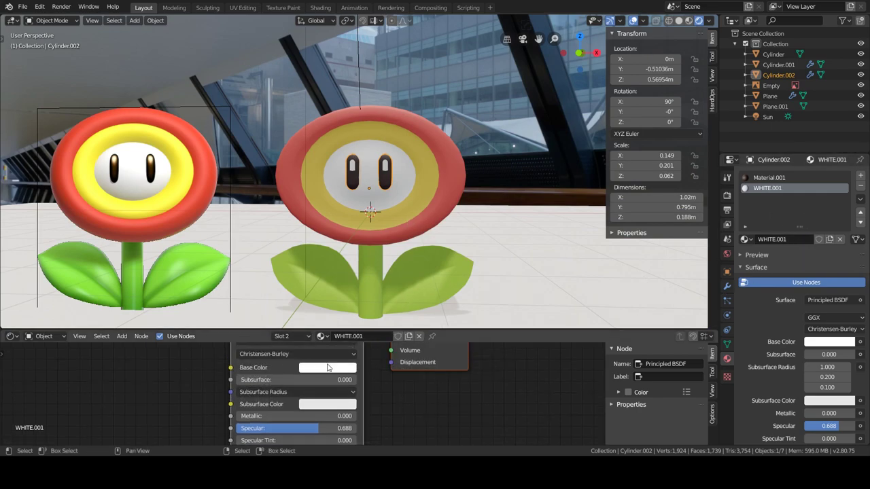
left_click(327, 367)
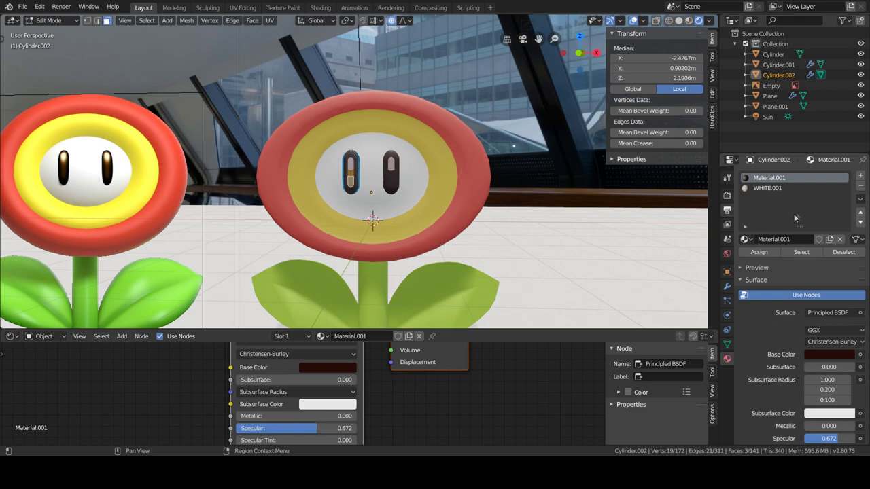
Step: Add extra material slots reusing the dark eye material, removing a surplus slot
left_click(861, 175)
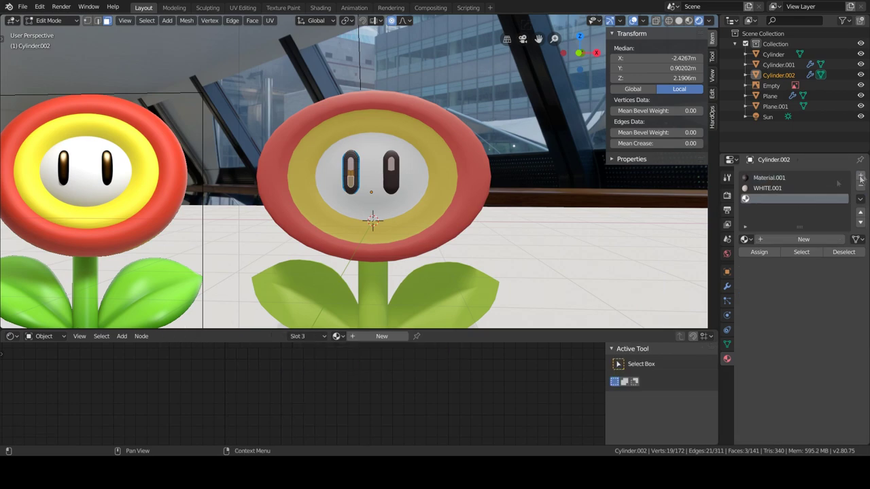
left_click(746, 239)
left_click(656, 266)
left_click(327, 368)
left_click_drag(395, 282, 394, 248)
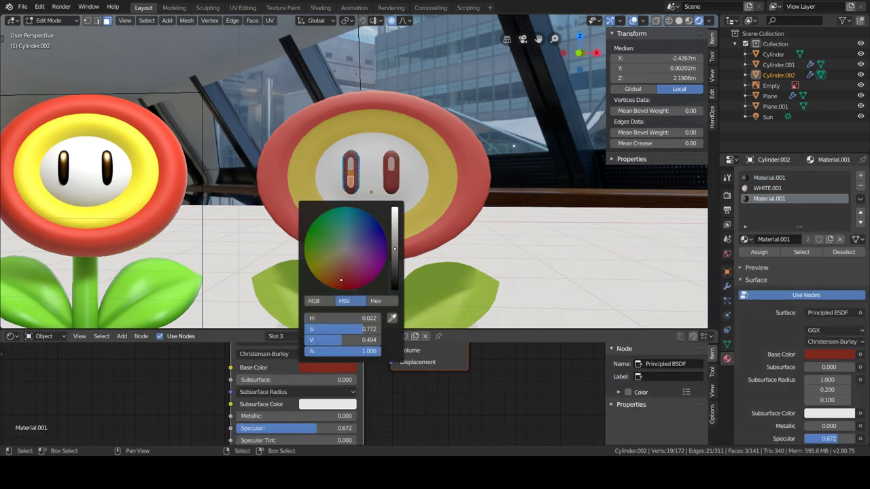
scroll(414, 242, "up", 4)
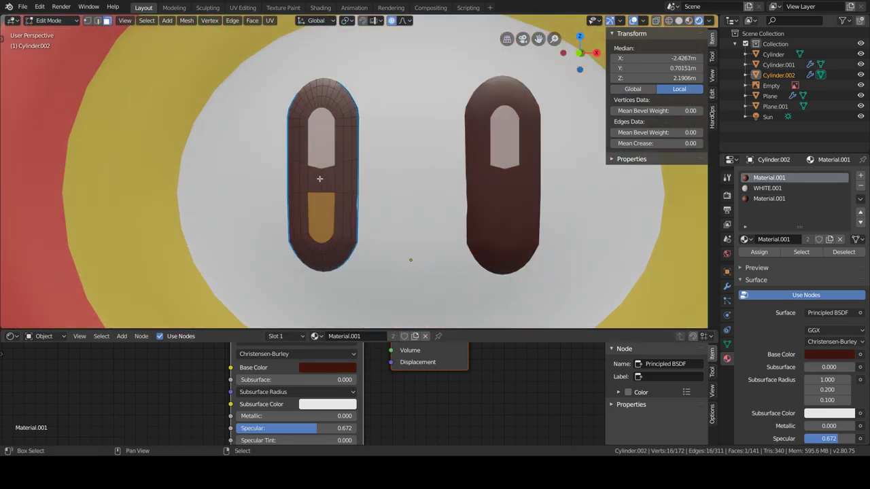
left_click(861, 198)
left_click(754, 195)
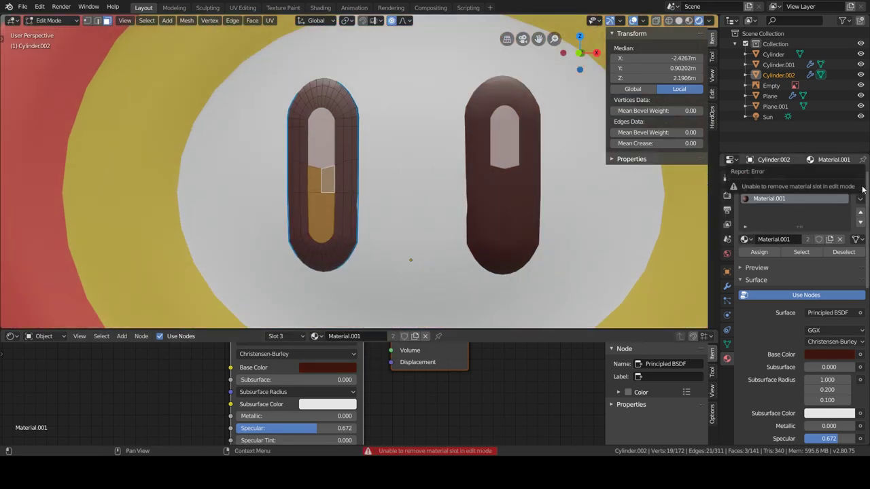
left_click(768, 177)
left_click(861, 175)
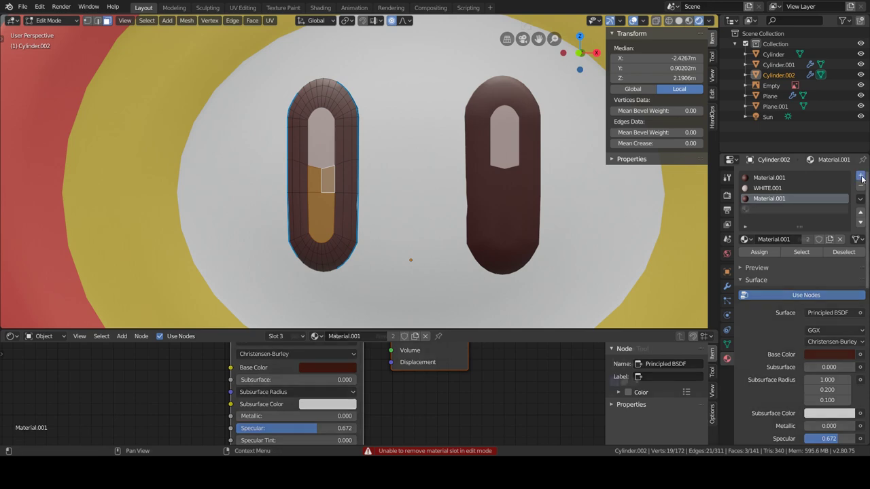
left_click(746, 239)
left_click(680, 276)
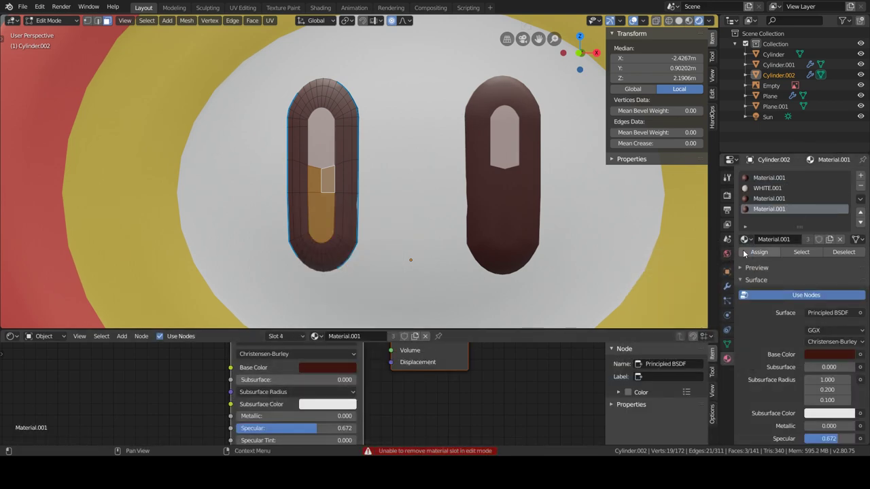
Step: Create Material.002 in a fifth slot with a deep red base colour for the lower patch
left_click(861, 175)
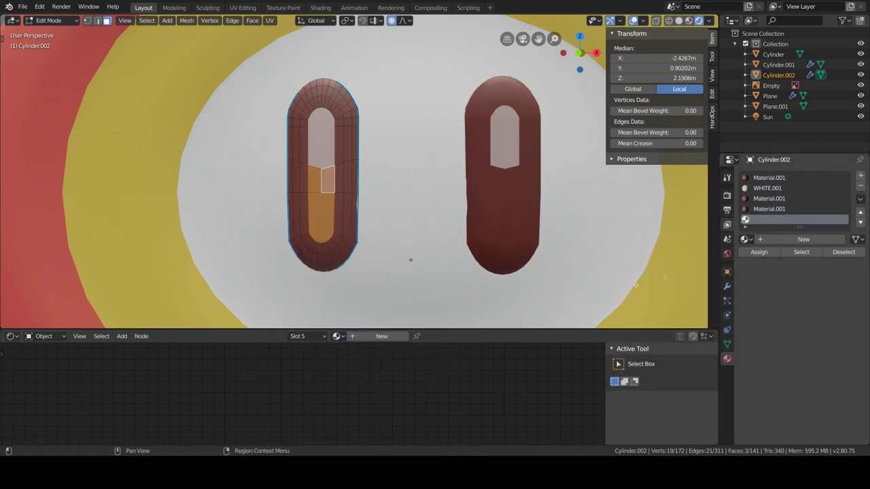
left_click(795, 239)
left_click(322, 403)
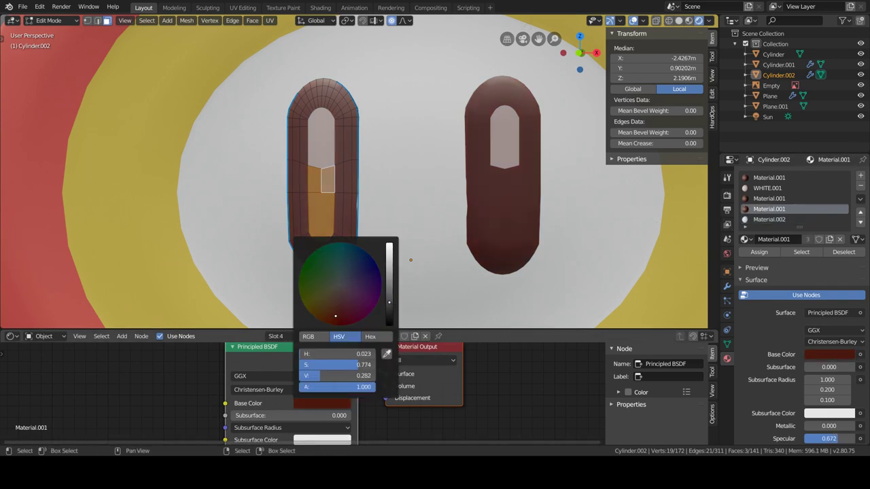
left_click(769, 219)
left_click(323, 403)
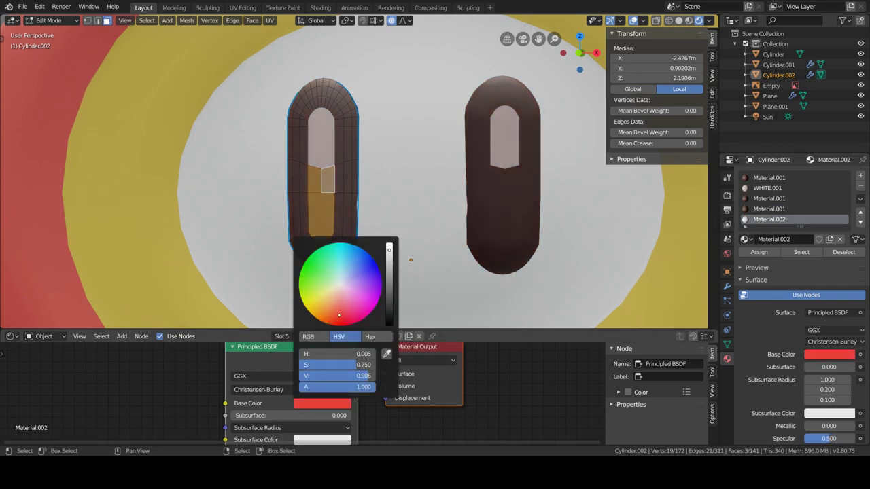
left_click_drag(367, 376, 320, 376)
key("Tab")
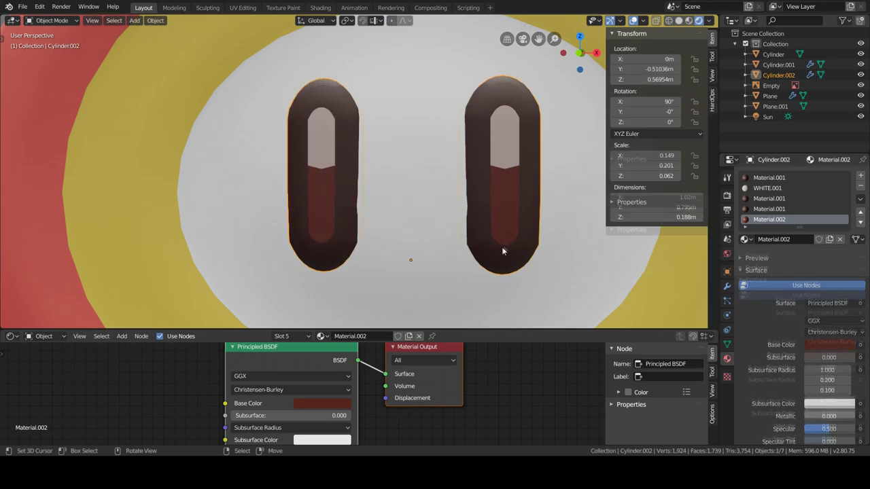
scroll(425, 226, "down", 5)
scroll(425, 227, "down", 3)
left_click(170, 204)
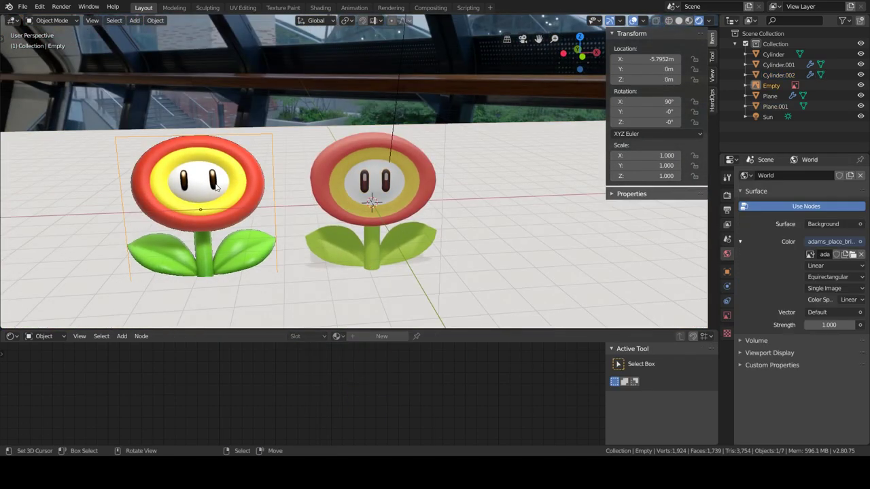
Step: Delete the reference flower image and view the flower from the front
key("Delete")
key("KP_1")
middle_click_drag(515, 220, 538, 134)
Step: Enable Bloom in the Render properties and look over the panels below it
left_click(727, 195)
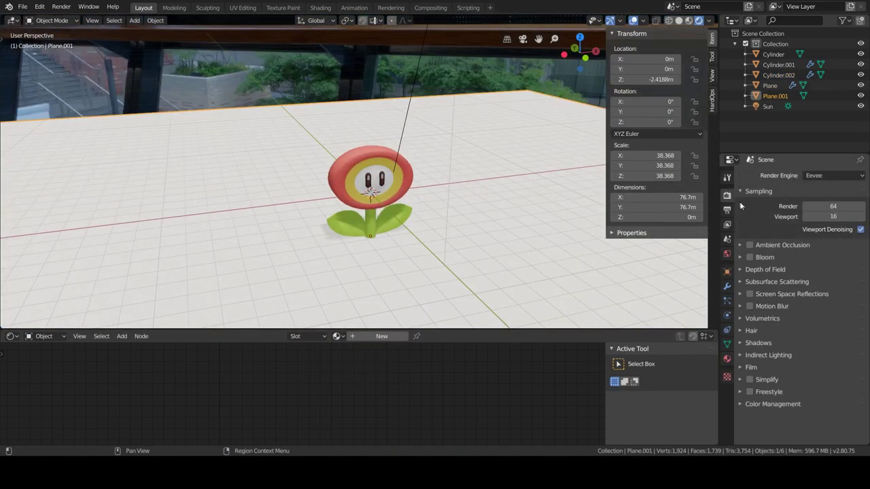
left_click(750, 257)
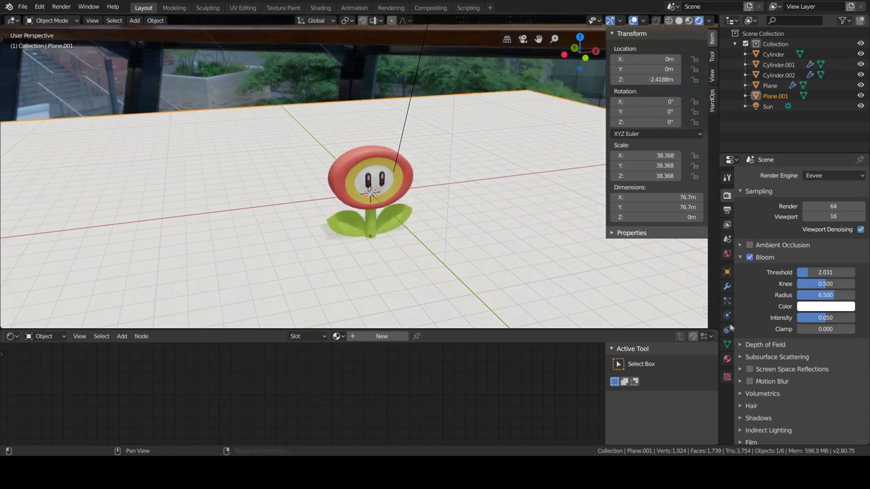
scroll(751, 386, "down", 2)
left_click(748, 439)
scroll(750, 400, "down", 3)
scroll(824, 382, "down", 1)
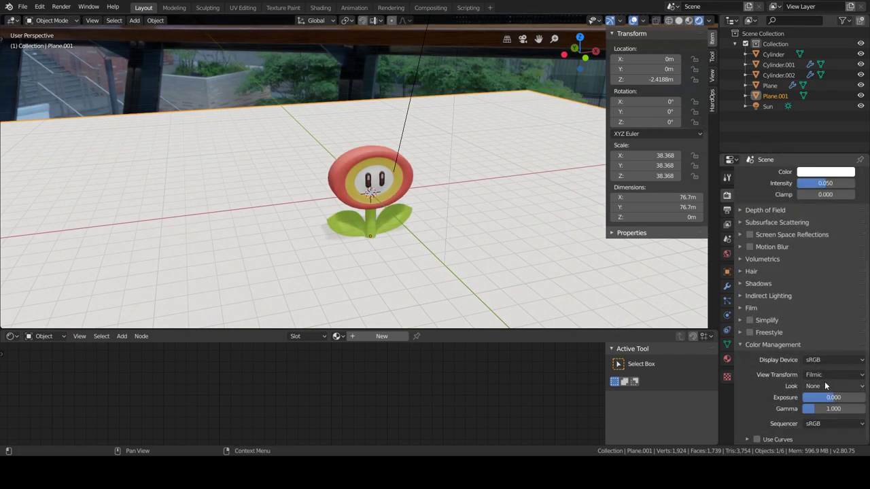
left_click(744, 284)
left_click(742, 283)
scroll(763, 385, "up", 3)
scroll(748, 272, "up", 3)
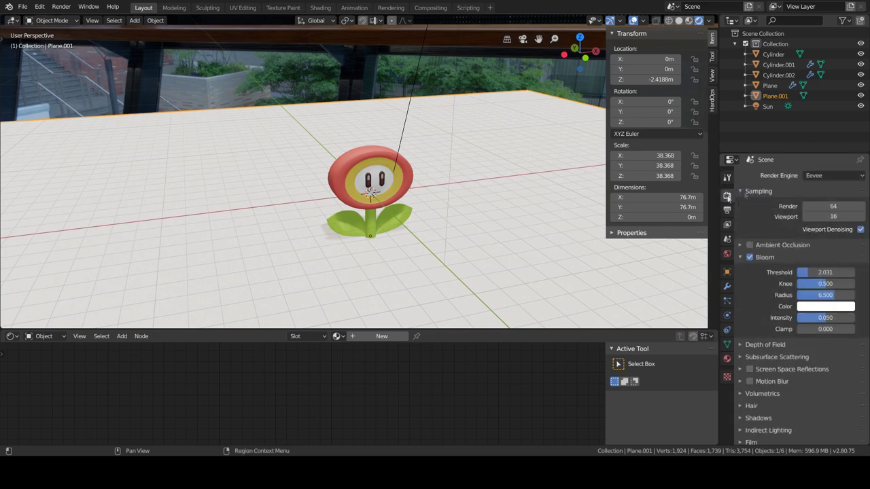
Step: Lower the bloom threshold to 1.262 and raise the ambient occlusion distance
left_click_drag(825, 272, 803, 272)
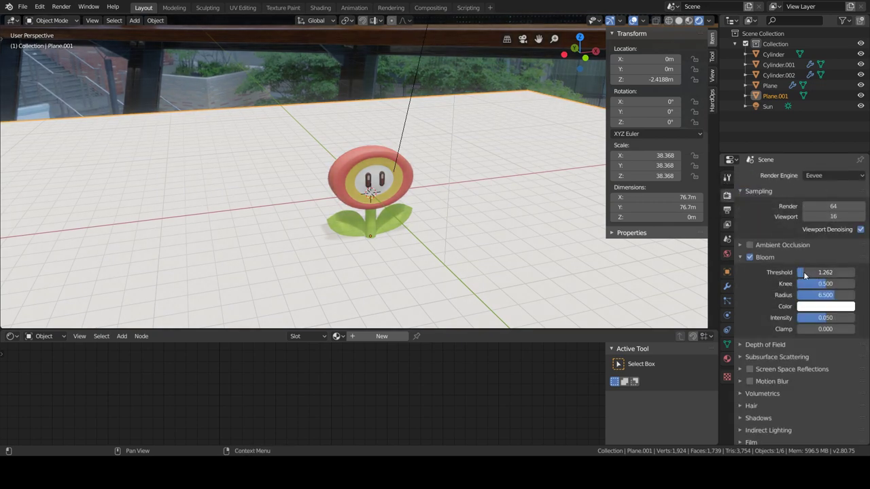
left_click(741, 256)
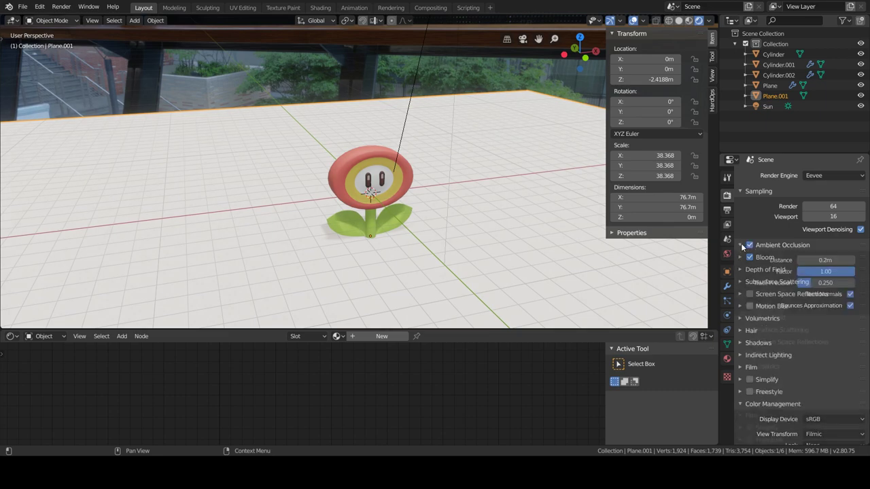
left_click_drag(825, 260, 843, 261)
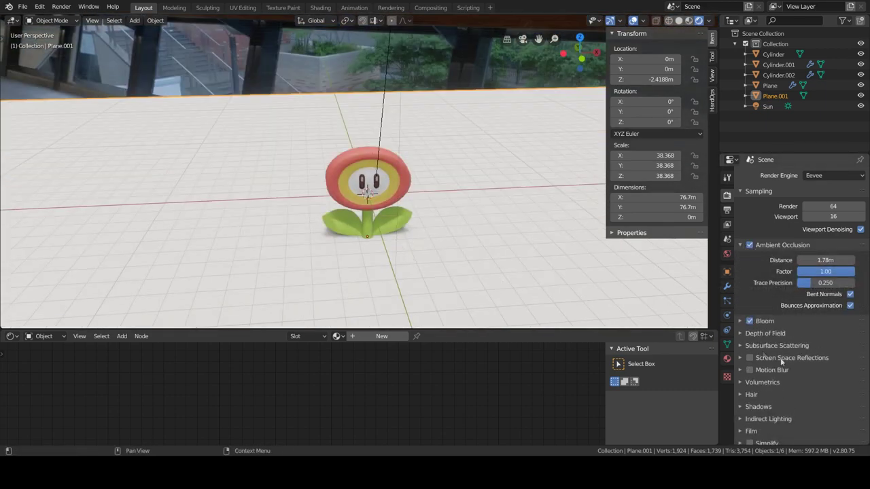
left_click(741, 246)
left_click(740, 294)
left_click(740, 294)
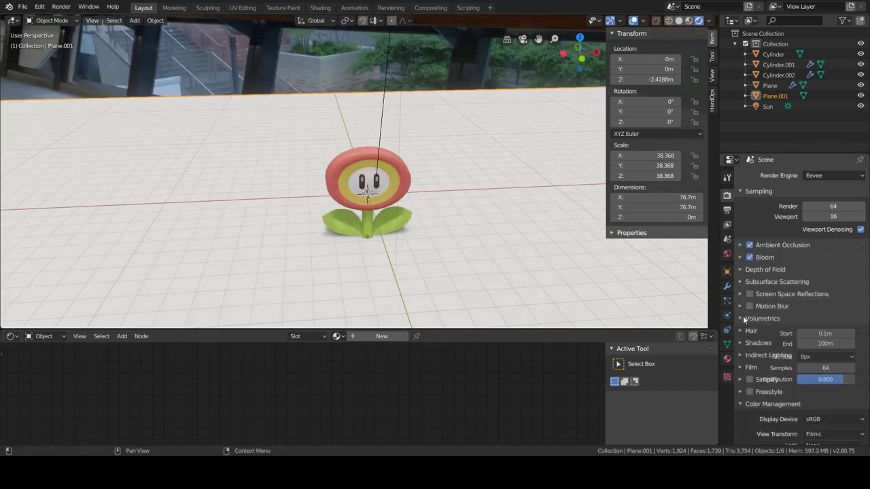
left_click(743, 318)
left_click(743, 298)
Step: Raise the Sun light's strength to 2.850
middle_click_drag(442, 204, 476, 218)
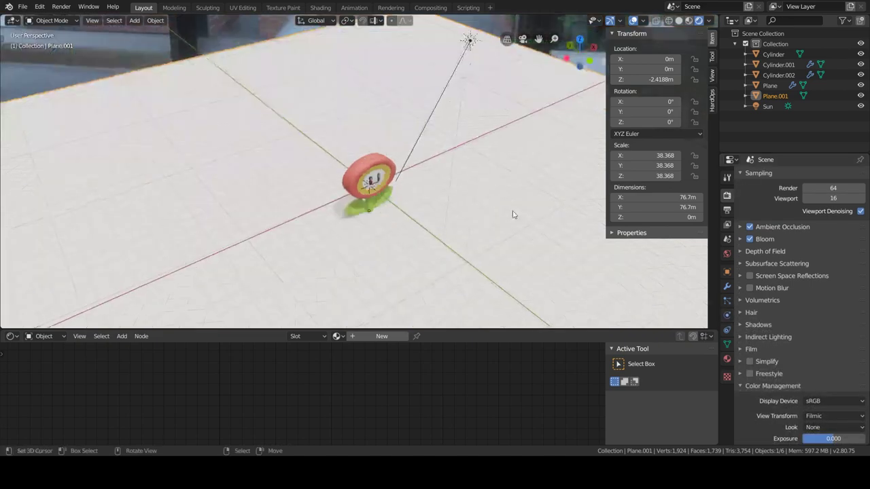
left_click(768, 106)
left_click(727, 315)
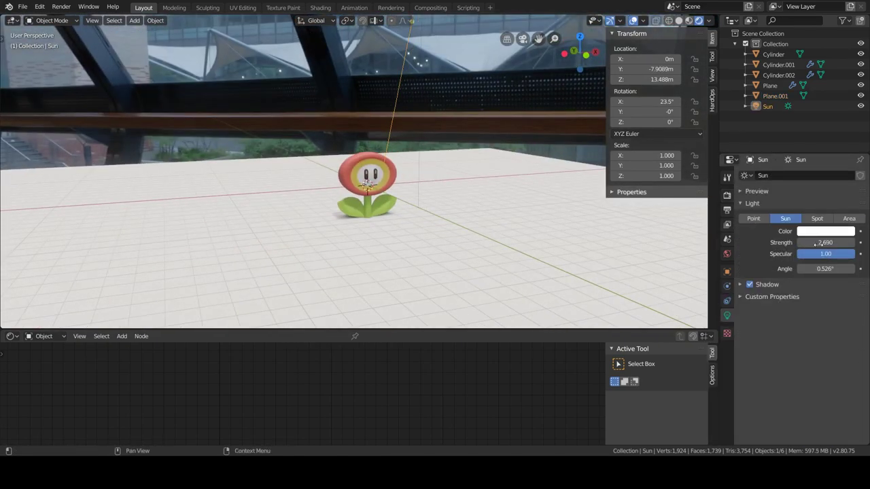
Step: Check the Freestyle and Film panels in the Render properties
left_click(727, 196)
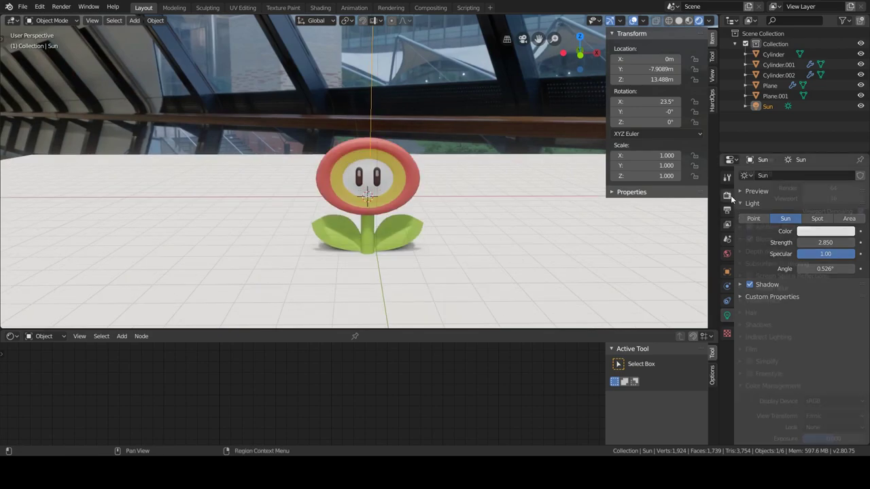
left_click(741, 332)
left_click(742, 320)
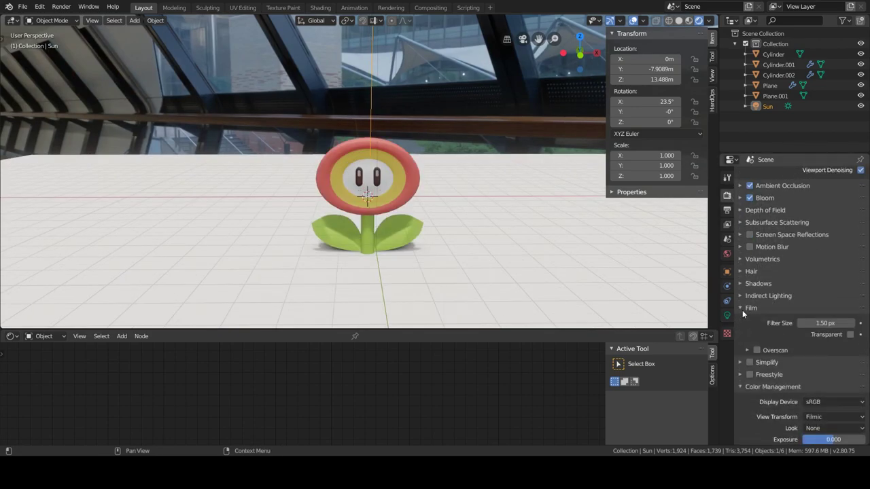
left_click(743, 310)
middle_click_drag(443, 208, 448, 250)
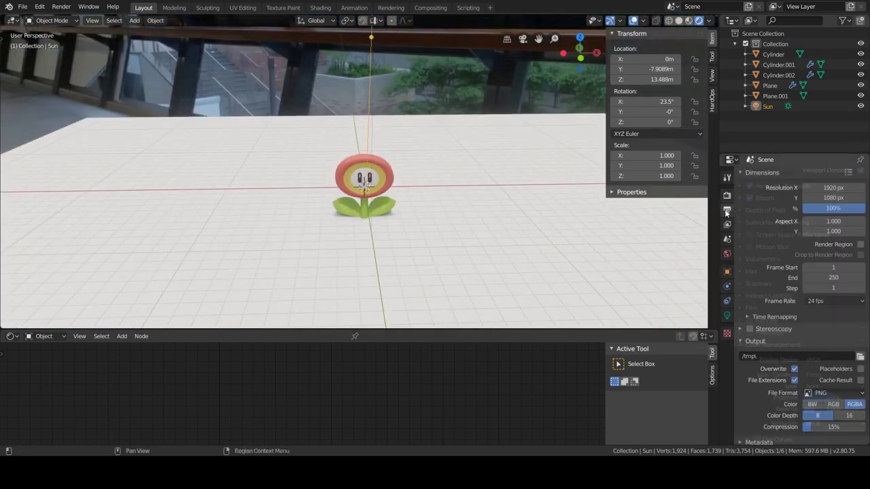
Step: Enable Use Curves in Color Management and bend the curve to darken the tones
left_click(747, 440)
scroll(789, 346, "down", 5)
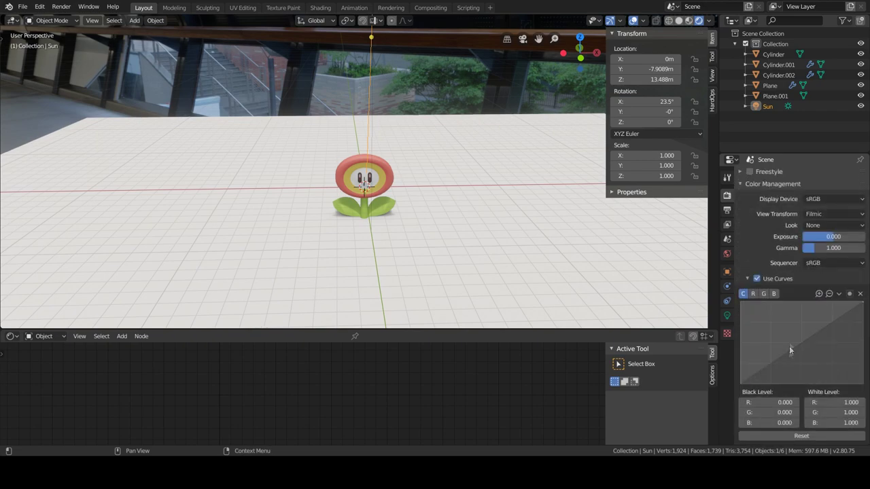
left_click_drag(789, 346, 818, 363)
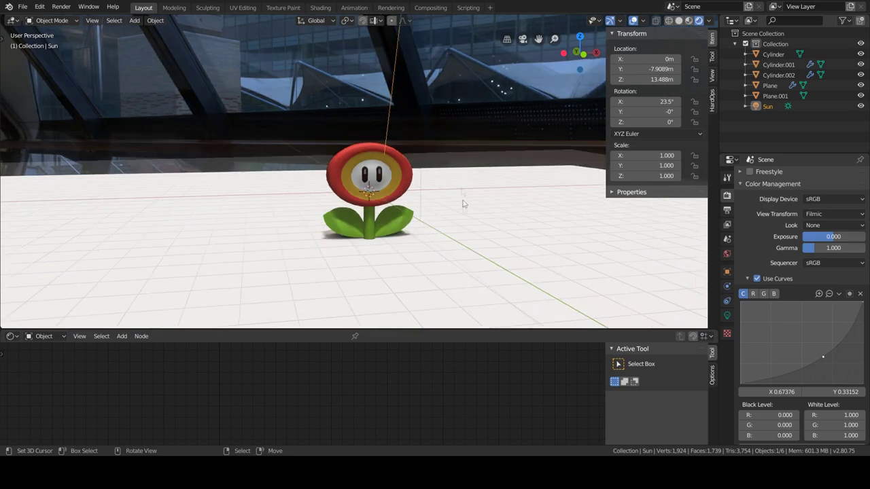
key("shift+a")
Step: Add a camera and move it up and toward the flower to frame it from the front
left_click(402, 363)
key("g")
key("z")
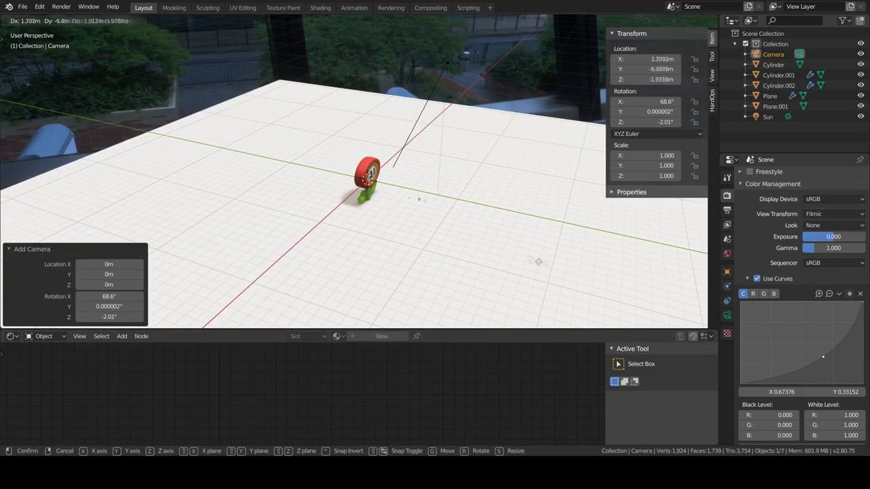
left_click(458, 208)
key("KP_0")
key("KP_0")
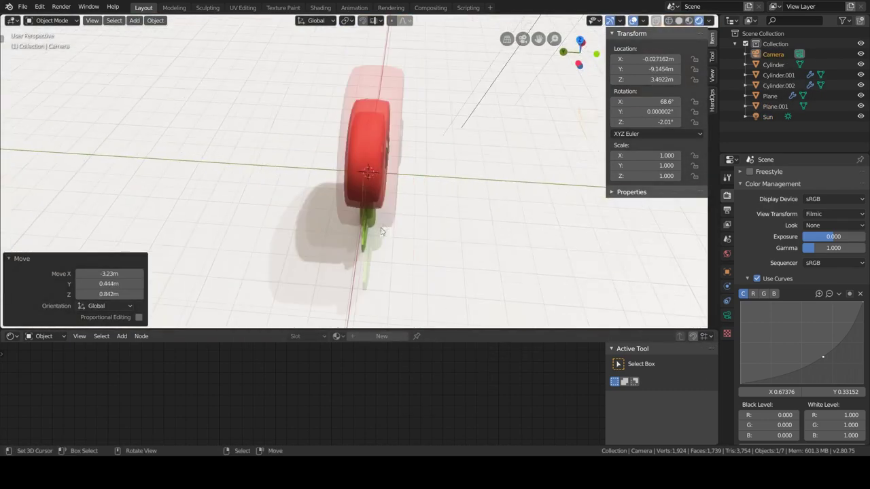
key("g")
left_click(380, 225)
key("g")
key("y")
key("KP_0")
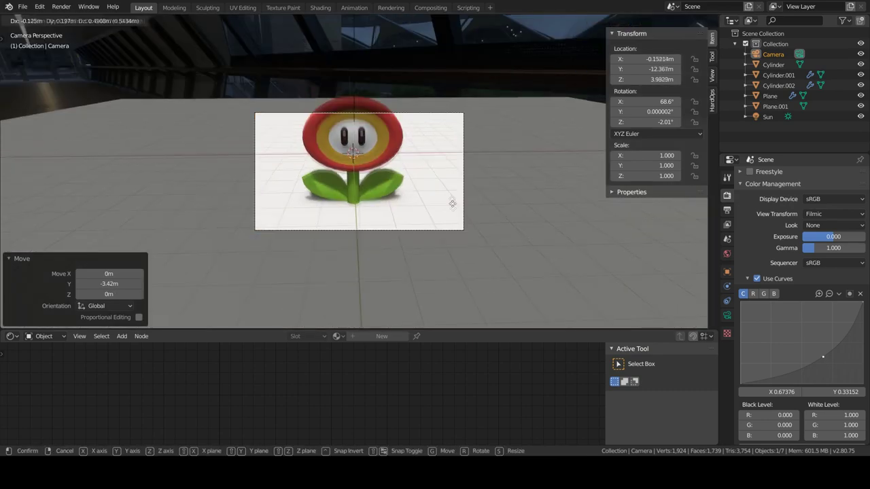
key("KP_0")
key("KP_0")
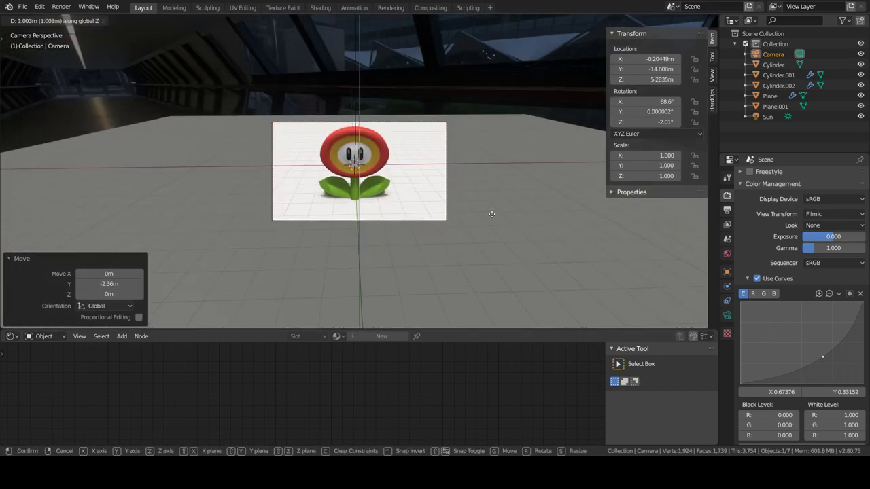
left_click(624, 281)
Step: Set the camera's focal length to 53mm so the whole flower fits
left_click(727, 210)
left_click(728, 195)
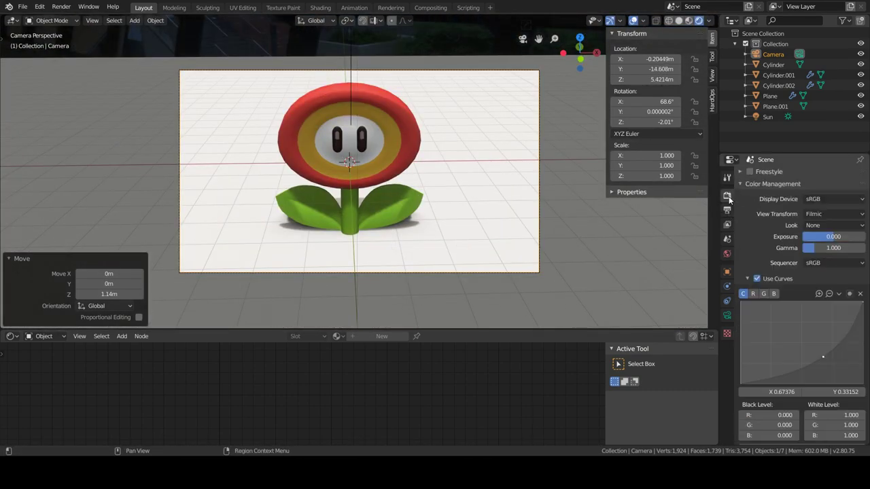
left_click(742, 183)
left_click(727, 314)
mouse_move(825, 224)
left_mouse_down()
mouse_move(809, 223)
mouse_move(834, 239)
left_mouse_up()
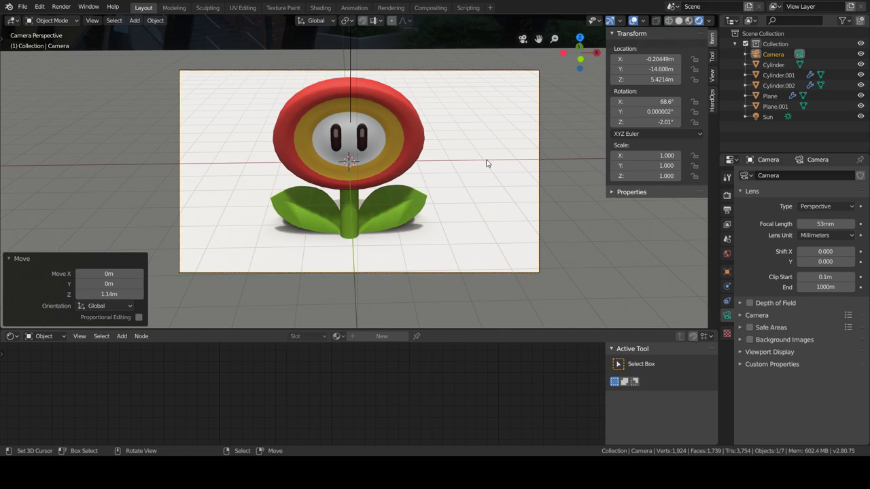
Step: Render an image from the camera and close the render window
left_click(56, 7)
left_click(75, 17)
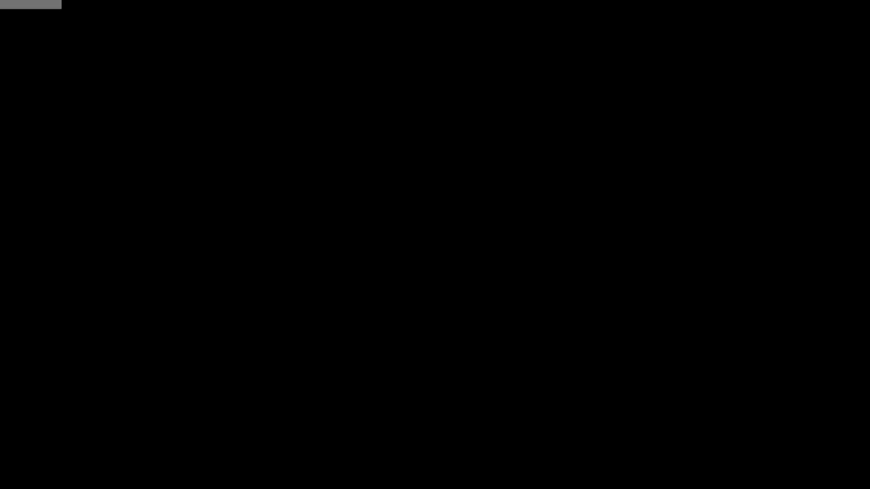
key("Escape")
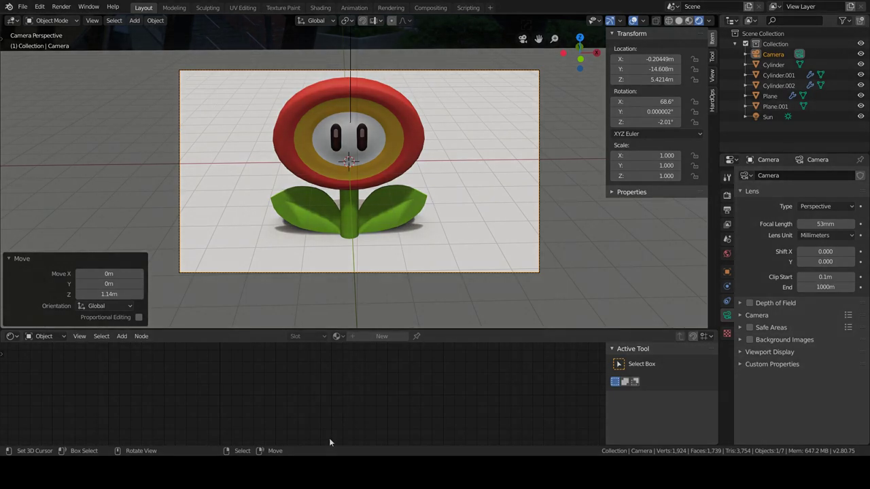